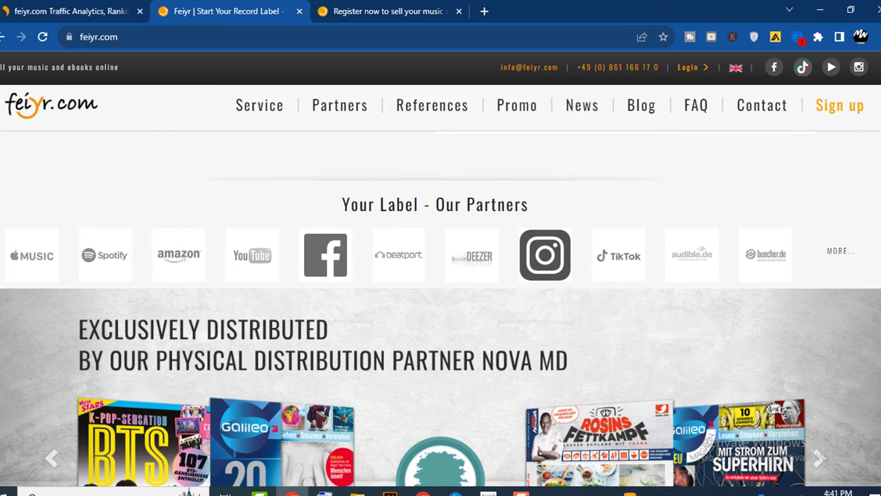
- Scroll over the feiyr.com home page, then switch to the 'Register now to sell your music' tab
{"action": "scroll", "coordinate": [441, 275], "scroll_direction": "down", "scroll_amount": 3}
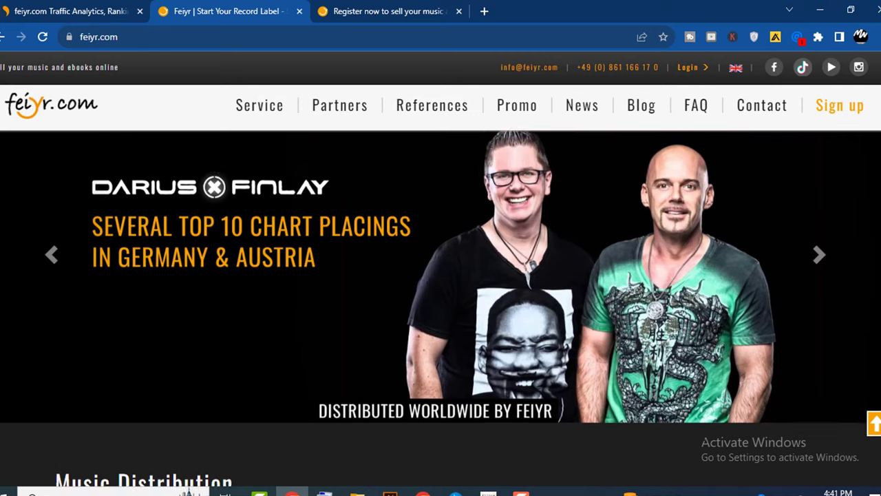
{"action": "scroll", "coordinate": [441, 309], "scroll_direction": "down", "scroll_amount": 4}
{"action": "scroll", "coordinate": [440, 300], "scroll_direction": "down", "scroll_amount": 10}
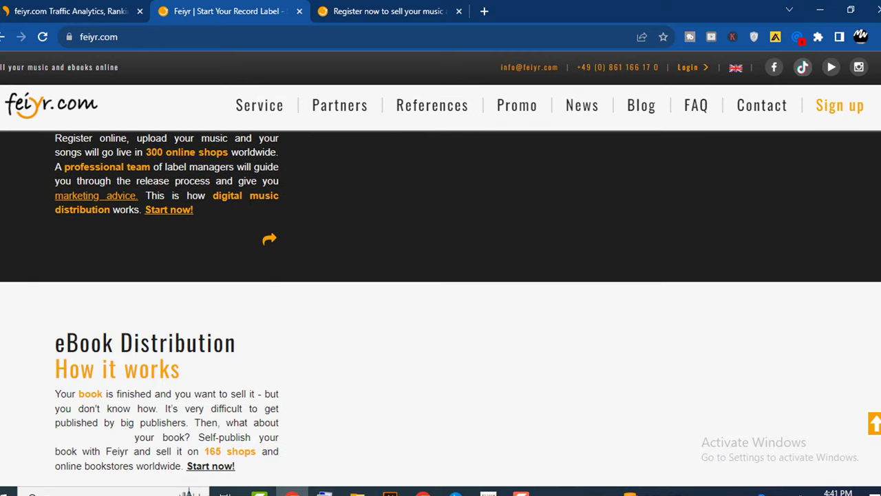
{"action": "scroll", "coordinate": [441, 310], "scroll_direction": "up", "scroll_amount": 12}
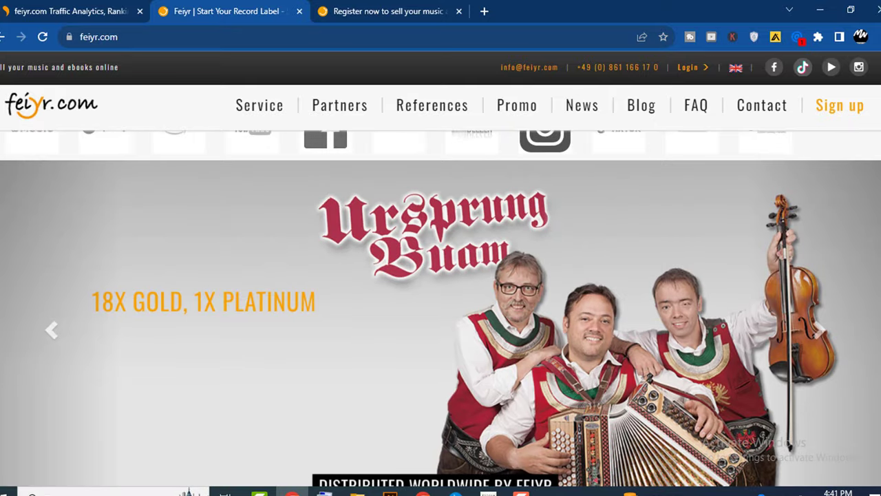
{"action": "scroll", "coordinate": [441, 309], "scroll_direction": "up", "scroll_amount": 6}
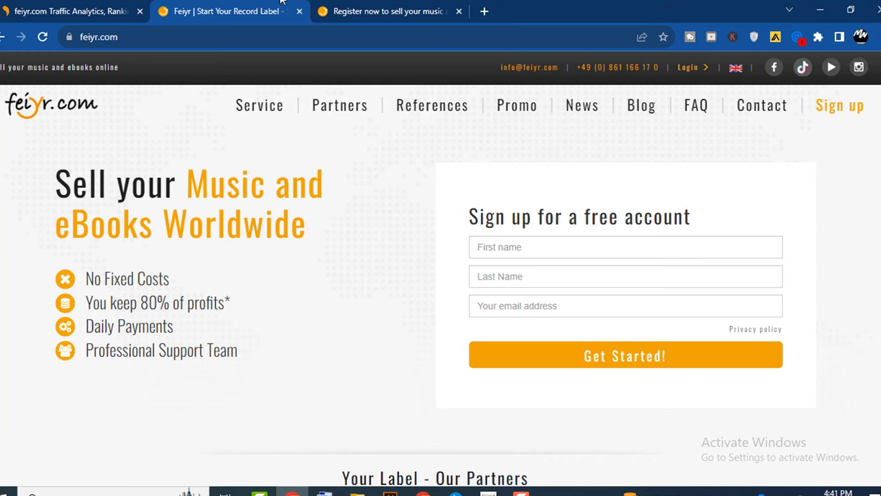
{"action": "left_click", "coordinate": [386, 11]}
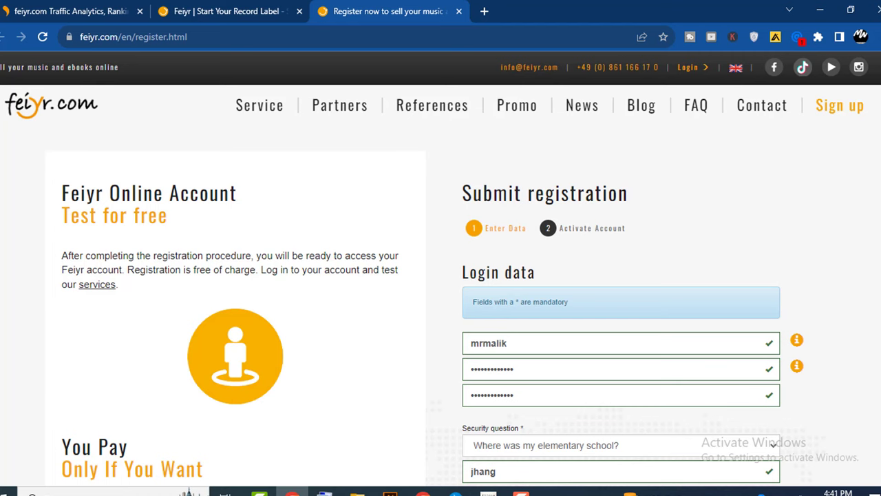
- Review the filled registration form with Publishing ebooks as interest and submit the free registration
{"action": "scroll", "coordinate": [441, 308], "scroll_direction": "down", "scroll_amount": 1}
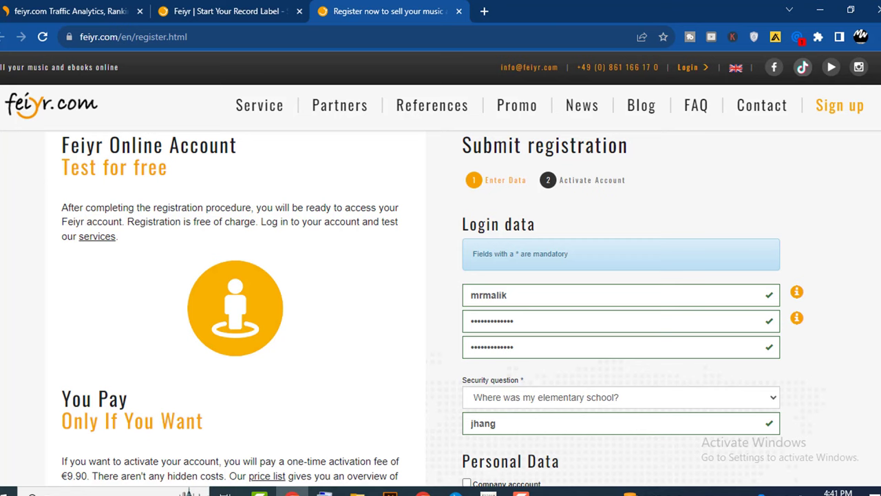
{"action": "scroll", "coordinate": [620, 310], "scroll_direction": "down", "scroll_amount": 3}
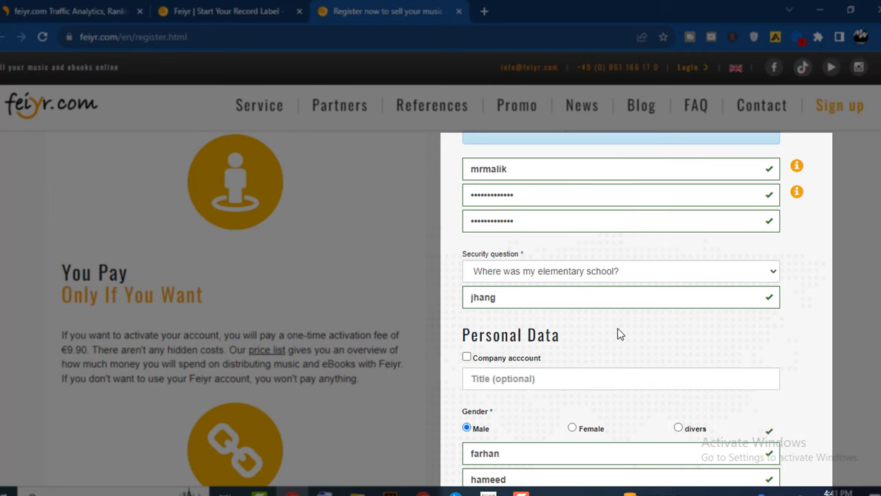
{"action": "scroll", "coordinate": [619, 309], "scroll_direction": "down", "scroll_amount": 1}
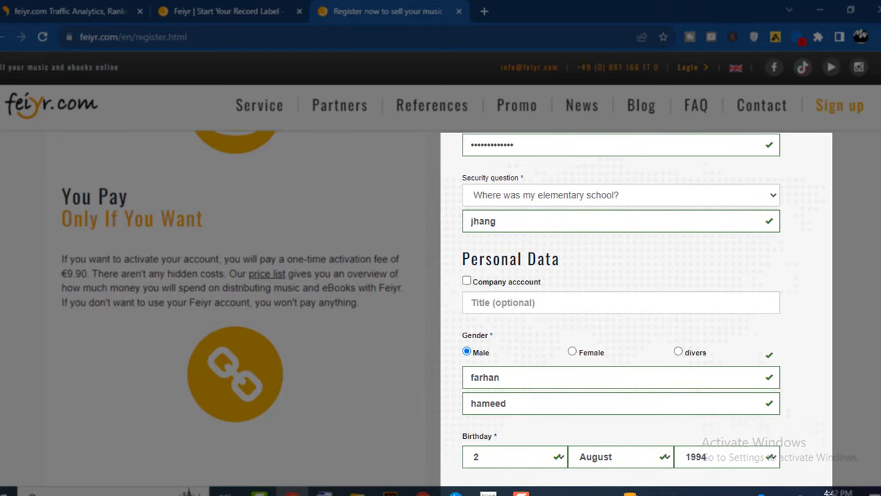
{"action": "scroll", "coordinate": [620, 310], "scroll_direction": "down", "scroll_amount": 2}
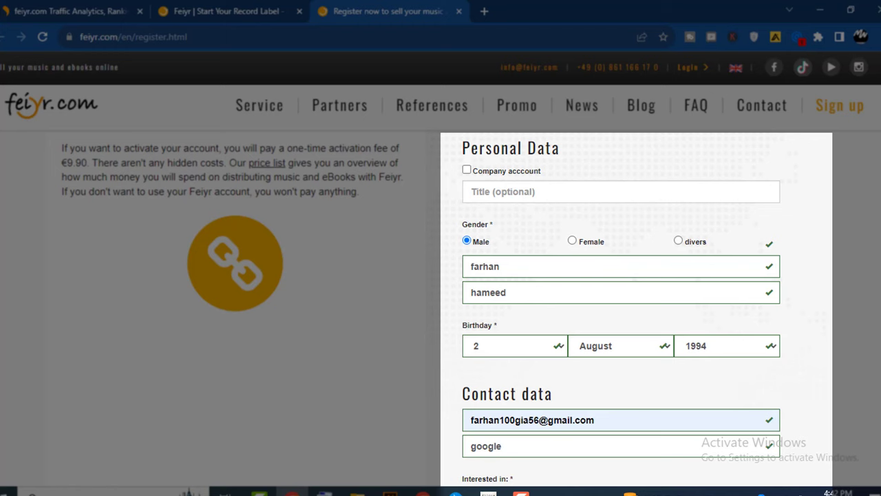
{"action": "scroll", "coordinate": [420, 307], "scroll_direction": "down", "scroll_amount": 1}
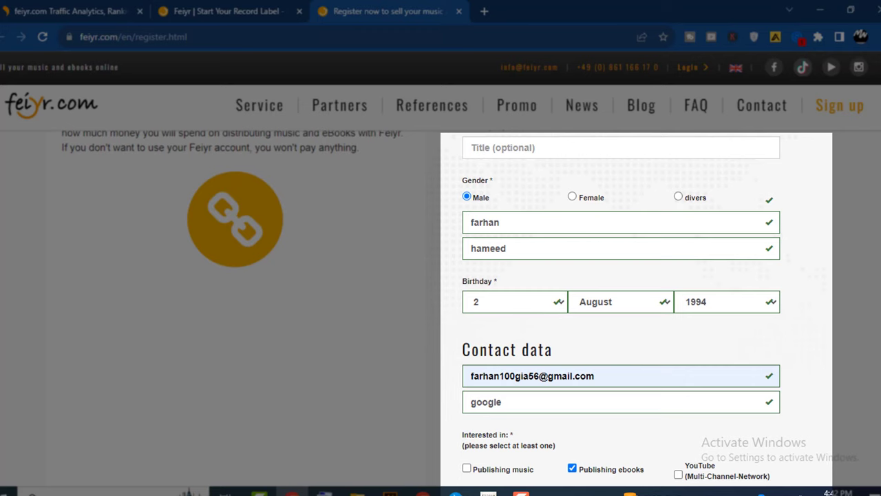
{"action": "scroll", "coordinate": [421, 305], "scroll_direction": "up", "scroll_amount": 1}
{"action": "scroll", "coordinate": [421, 306], "scroll_direction": "down", "scroll_amount": 1}
{"action": "scroll", "coordinate": [421, 307], "scroll_direction": "up", "scroll_amount": 1}
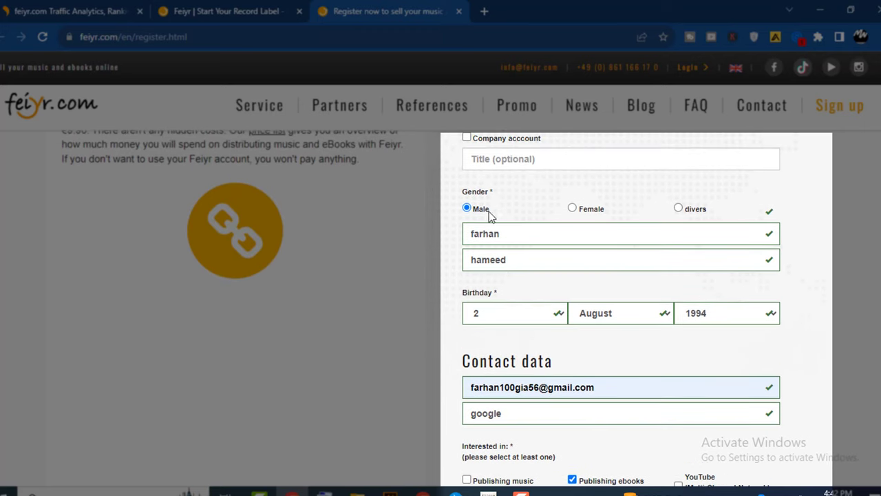
{"action": "scroll", "coordinate": [655, 216], "scroll_direction": "down", "scroll_amount": 1}
{"action": "scroll", "coordinate": [422, 308], "scroll_direction": "down", "scroll_amount": 3}
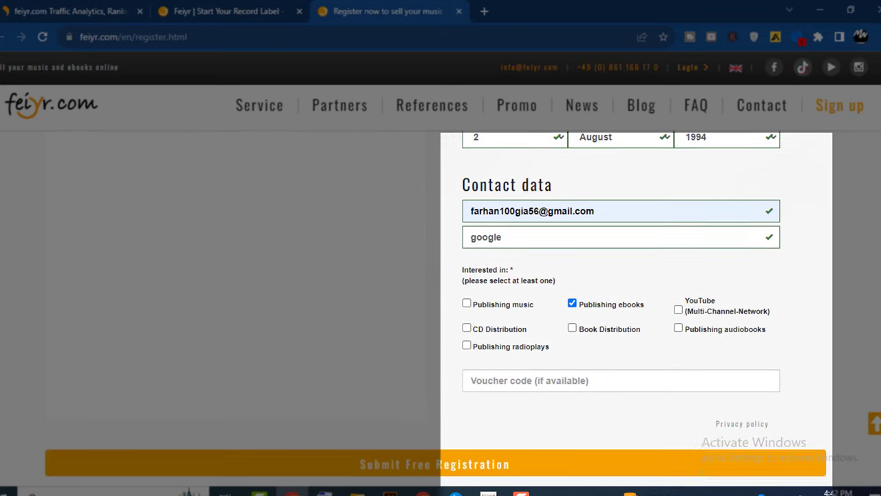
{"action": "scroll", "coordinate": [441, 306], "scroll_direction": "down", "scroll_amount": 1}
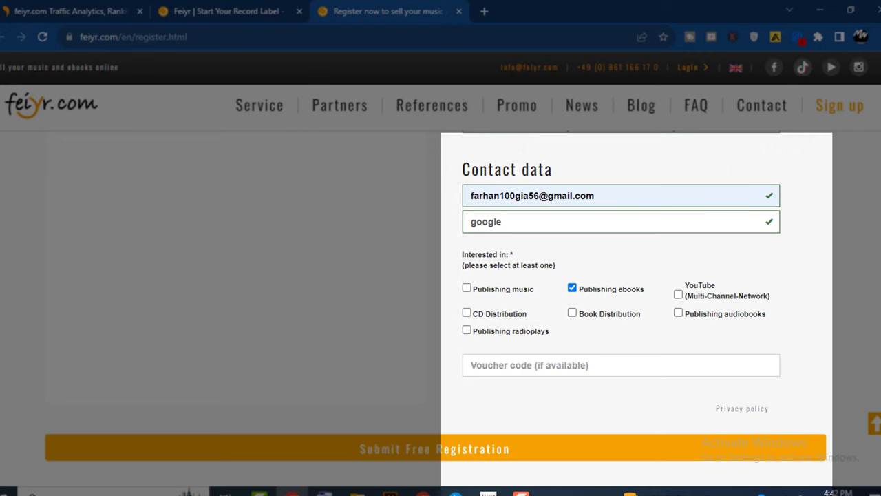
{"action": "scroll", "coordinate": [620, 290], "scroll_direction": "down", "scroll_amount": 1}
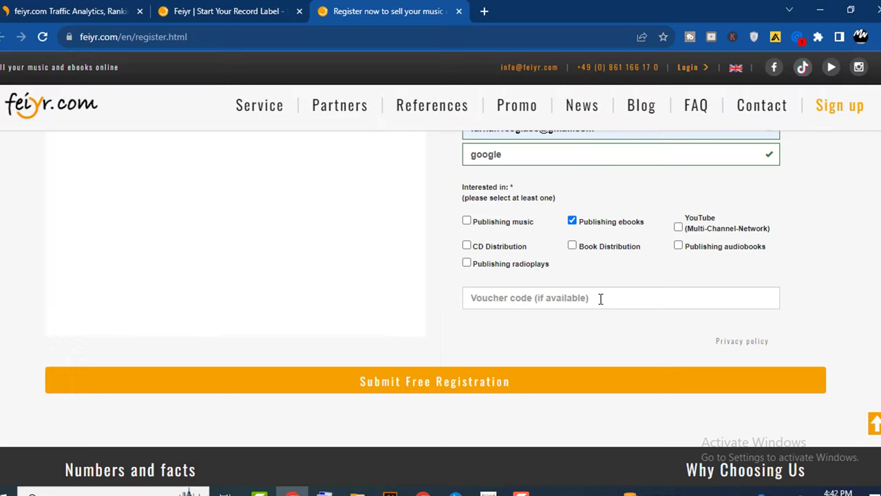
{"action": "scroll", "coordinate": [441, 276], "scroll_direction": "down", "scroll_amount": 1}
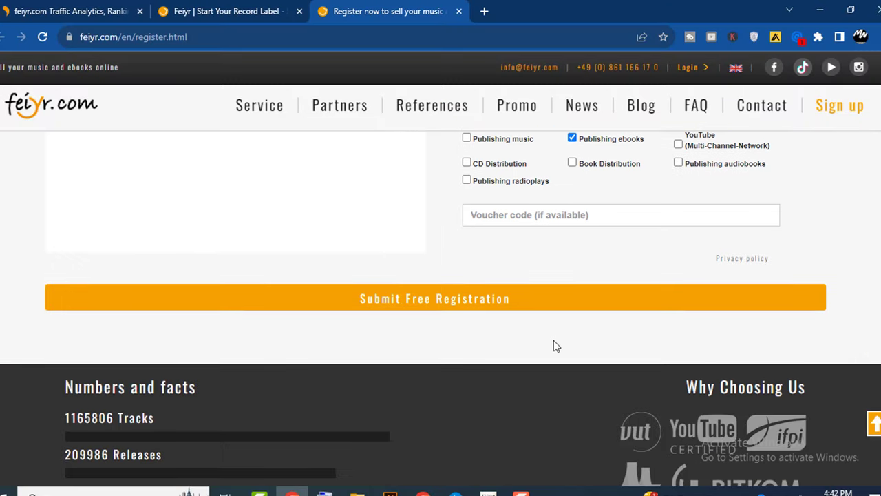
{"action": "left_click", "coordinate": [451, 305]}
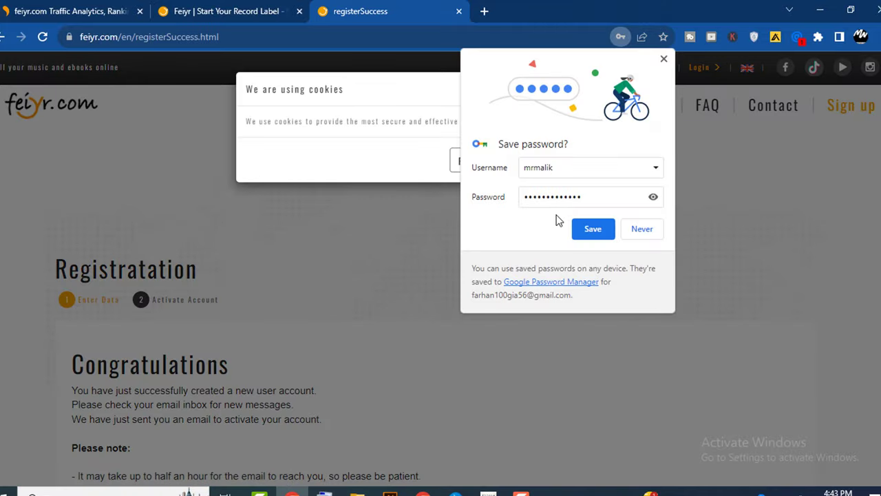
- Save the new Feiyr account password in Chrome
{"action": "left_click", "coordinate": [593, 229]}
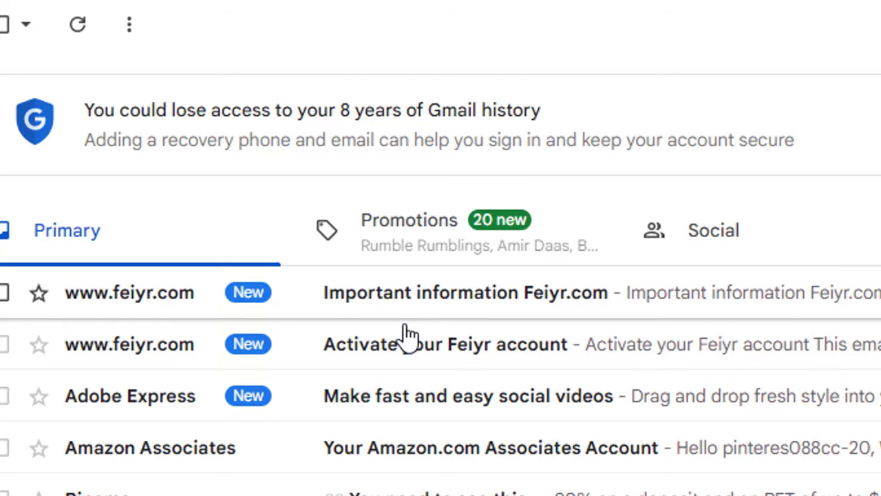
- Open the 'Activate your Feiyr account' email and follow its activation link
{"action": "left_click", "coordinate": [438, 365]}
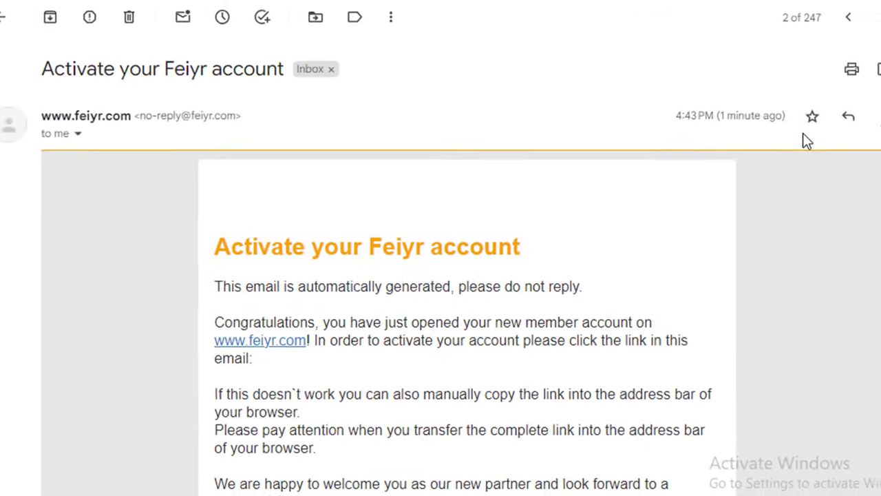
{"action": "scroll", "coordinate": [440, 275], "scroll_direction": "down", "scroll_amount": 5}
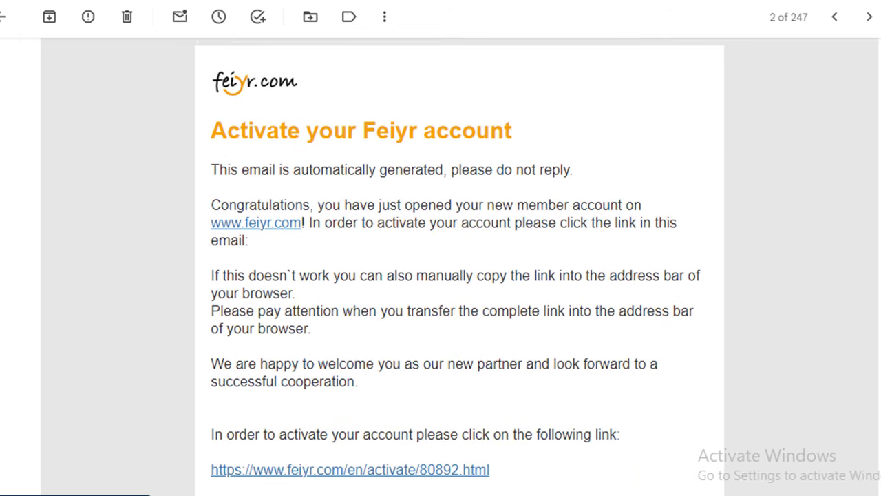
{"action": "scroll", "coordinate": [422, 244], "scroll_direction": "down", "scroll_amount": 3}
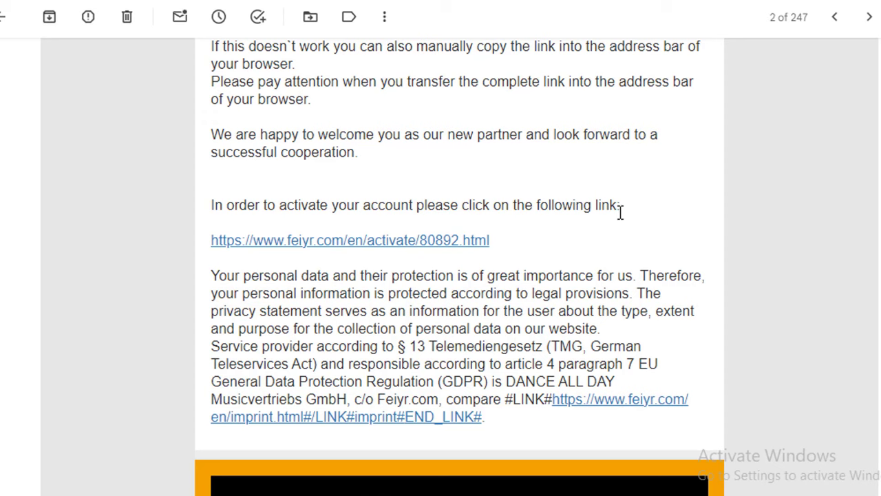
{"action": "left_click", "coordinate": [396, 244]}
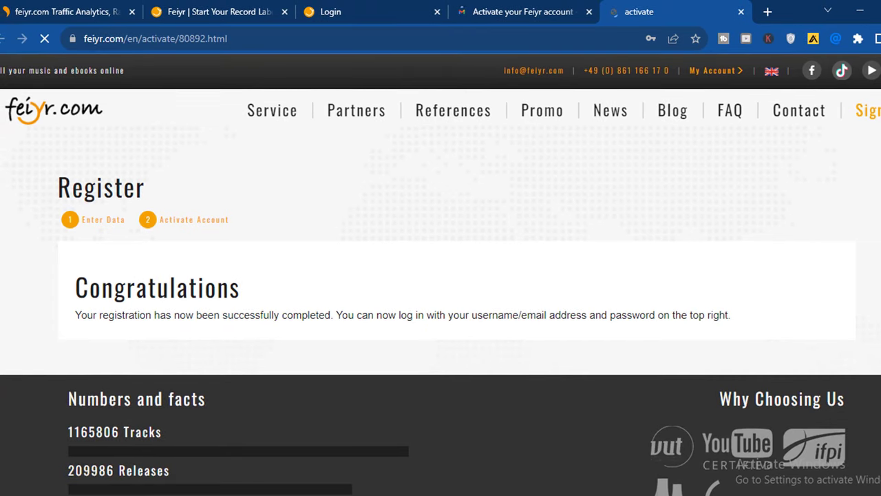
- Show the eBooks/Books tools in the dashboard's Top Tools
{"action": "scroll", "coordinate": [311, 257], "scroll_direction": "down", "scroll_amount": 1}
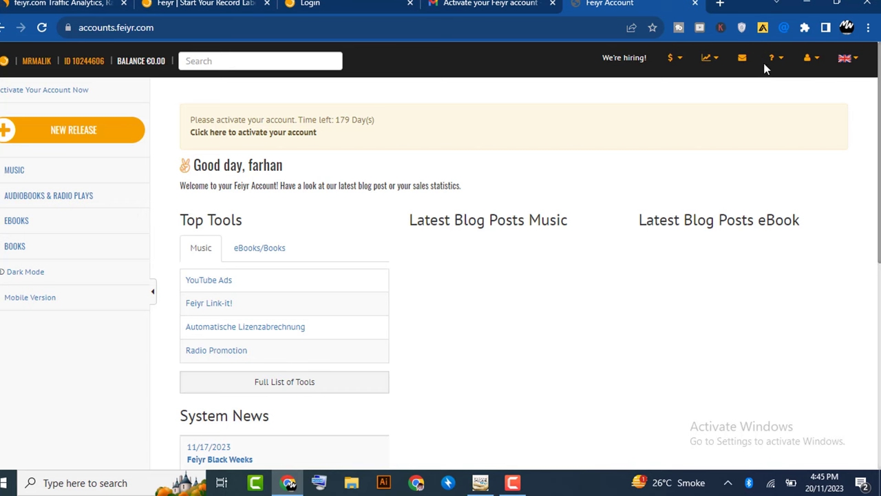
{"action": "left_click_drag", "start_coordinate": [878, 191], "coordinate": [879, 169]}
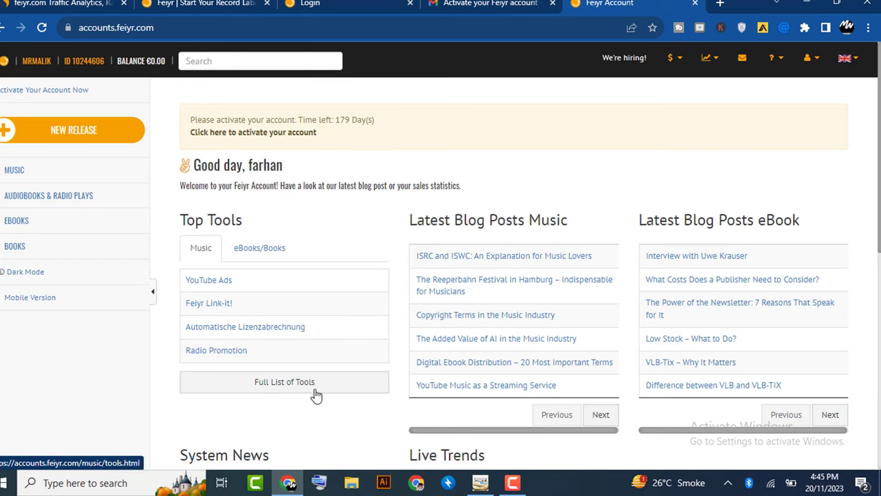
{"action": "left_click", "coordinate": [272, 257]}
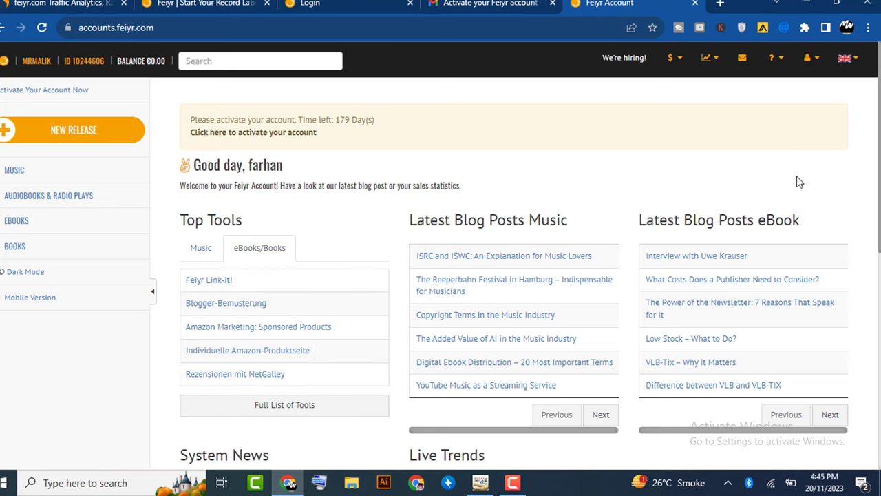
- Bring up the $ menu listing Pay In and Pay Out options
{"action": "left_click_drag", "start_coordinate": [878, 118], "coordinate": [878, 169]}
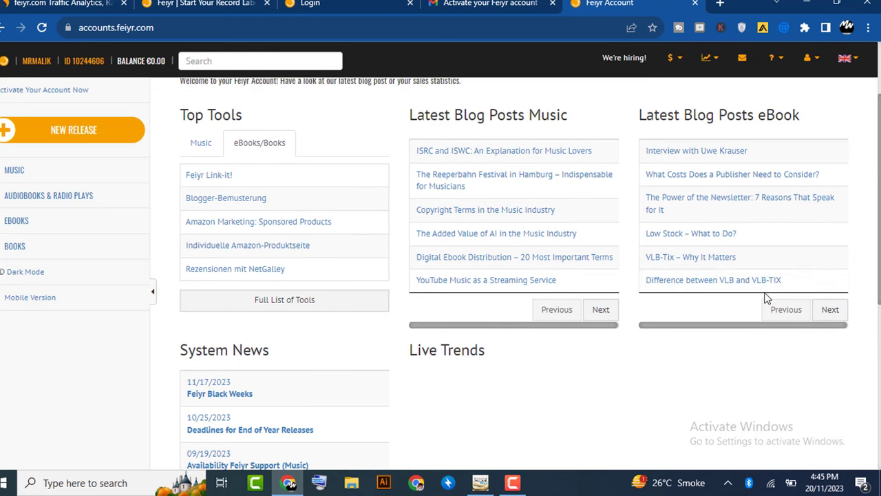
{"action": "scroll", "coordinate": [530, 274], "scroll_direction": "down", "scroll_amount": 3}
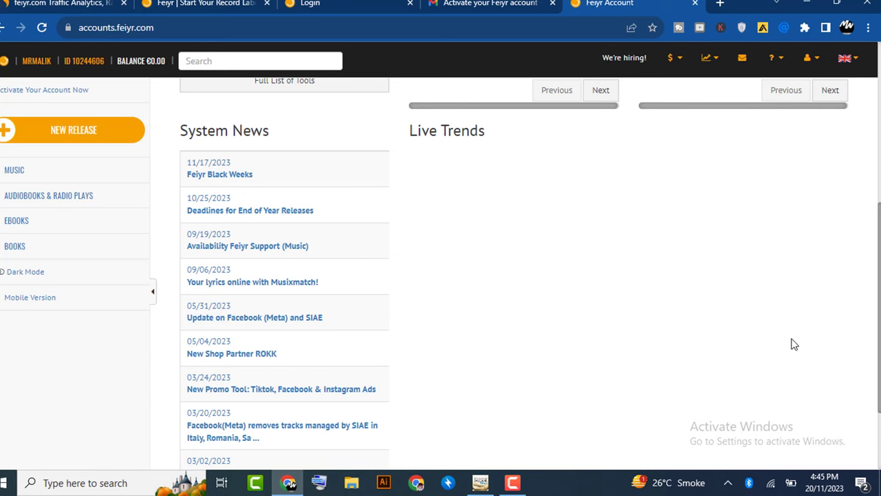
{"action": "scroll", "coordinate": [513, 276], "scroll_direction": "down", "scroll_amount": 2}
{"action": "scroll", "coordinate": [513, 276], "scroll_direction": "up", "scroll_amount": 6}
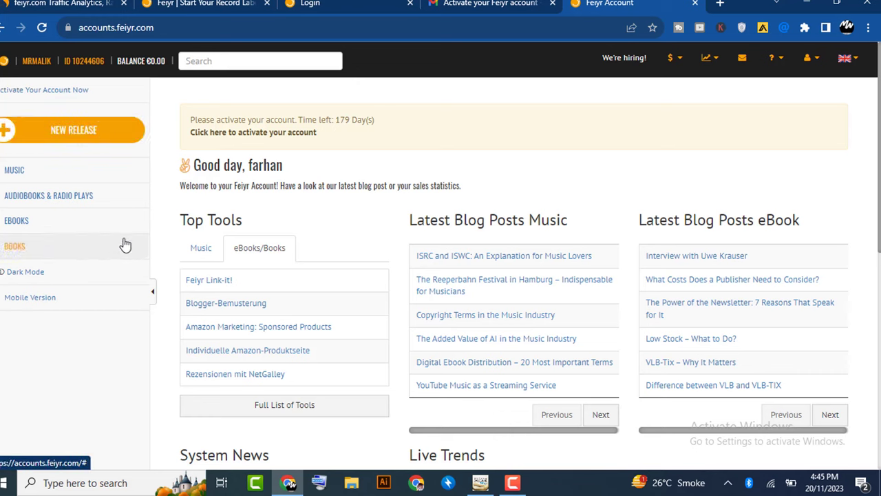
{"action": "left_click", "coordinate": [678, 62]}
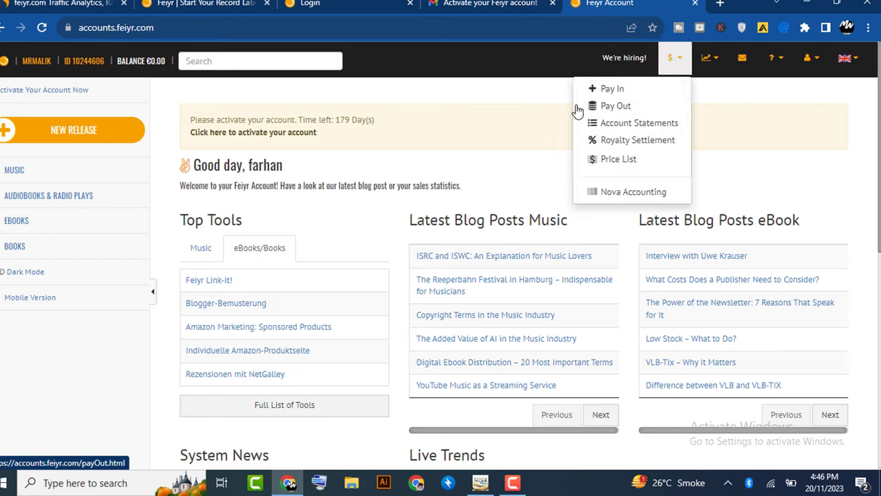
- Go to Pay Out, check the empty 'Your payouts' list, and return to Pay Out Information
{"action": "left_click", "coordinate": [616, 108]}
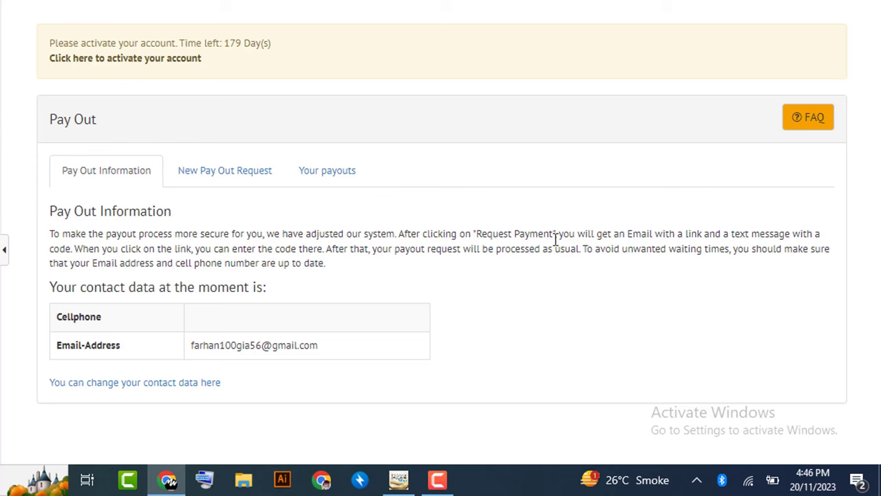
{"action": "left_click", "coordinate": [324, 183]}
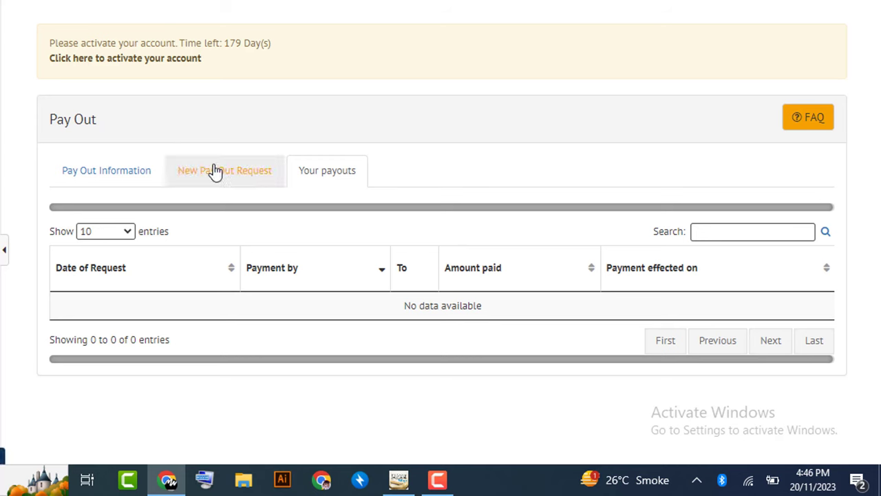
{"action": "left_click", "coordinate": [108, 180]}
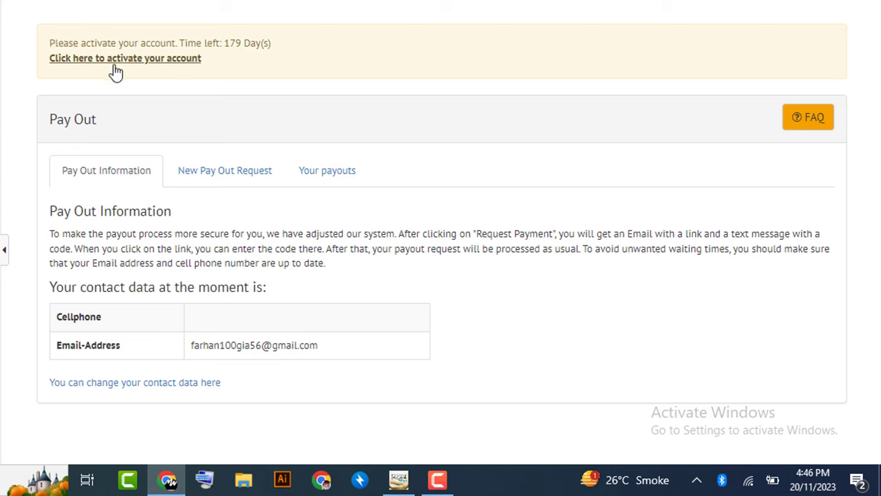
- Start account activation and enter the cell phone number with country code 0092
{"action": "left_click", "coordinate": [158, 59]}
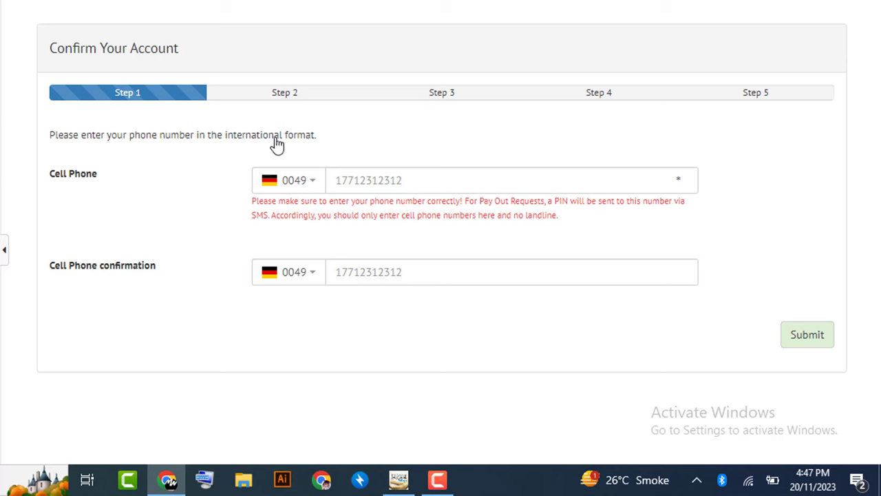
{"action": "left_click", "coordinate": [291, 86]}
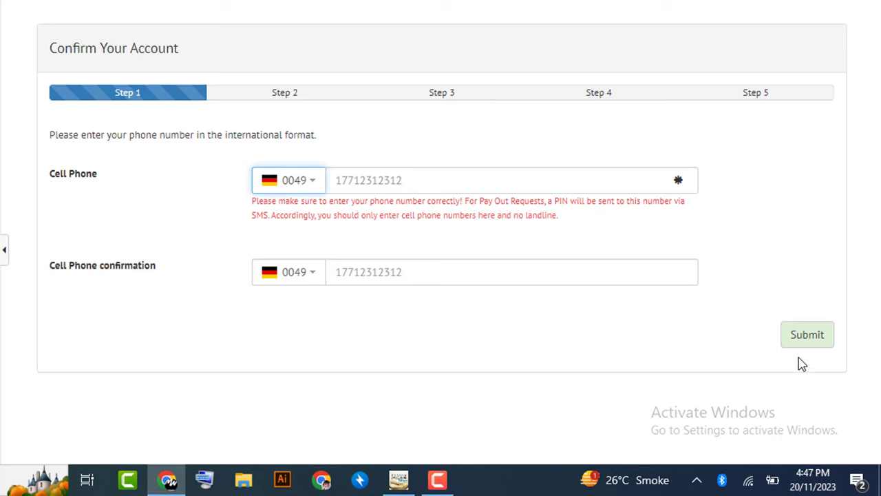
{"action": "left_click", "coordinate": [315, 190]}
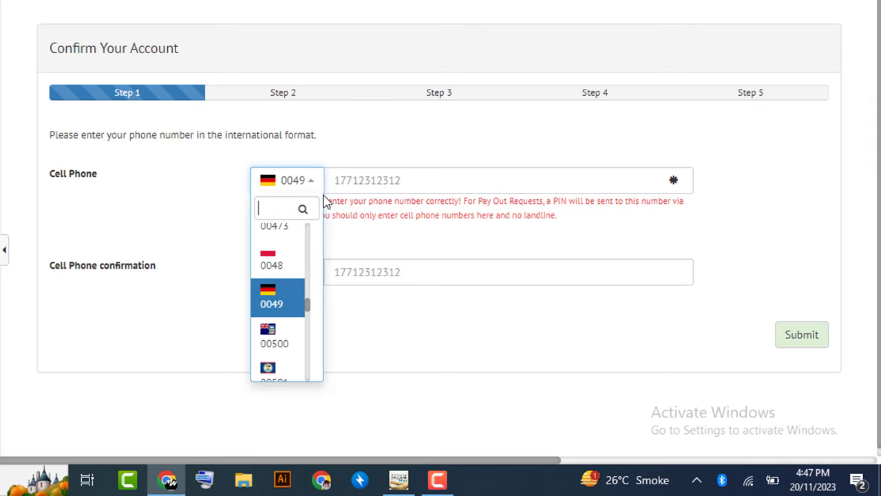
{"action": "type", "text": "pp"}
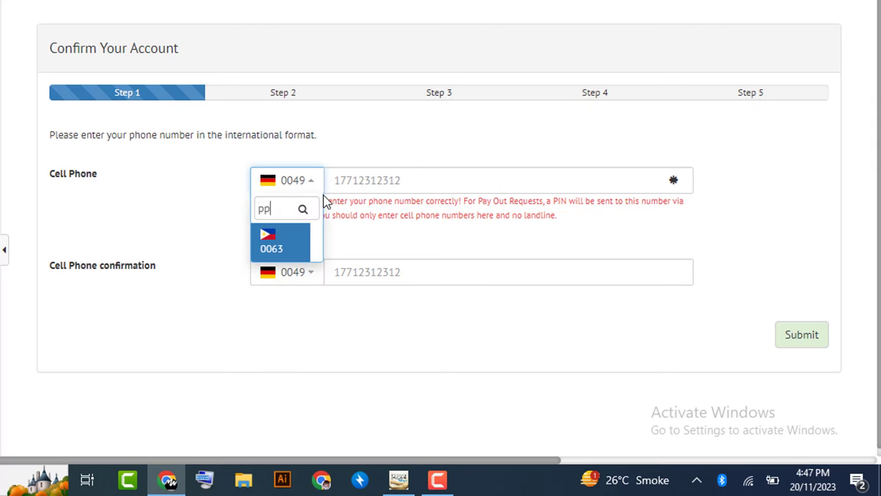
{"action": "key", "text": "BackSpace"}
{"action": "key", "text": "BackSpace"}
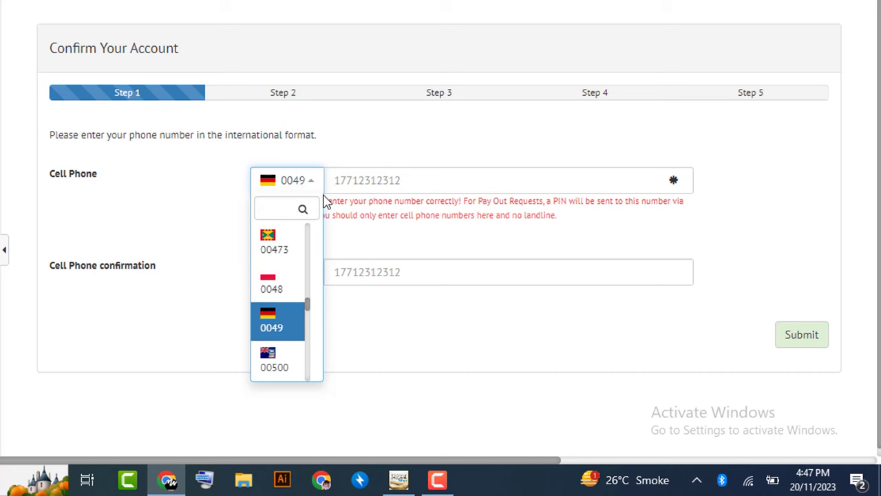
{"action": "type", "text": "ak"}
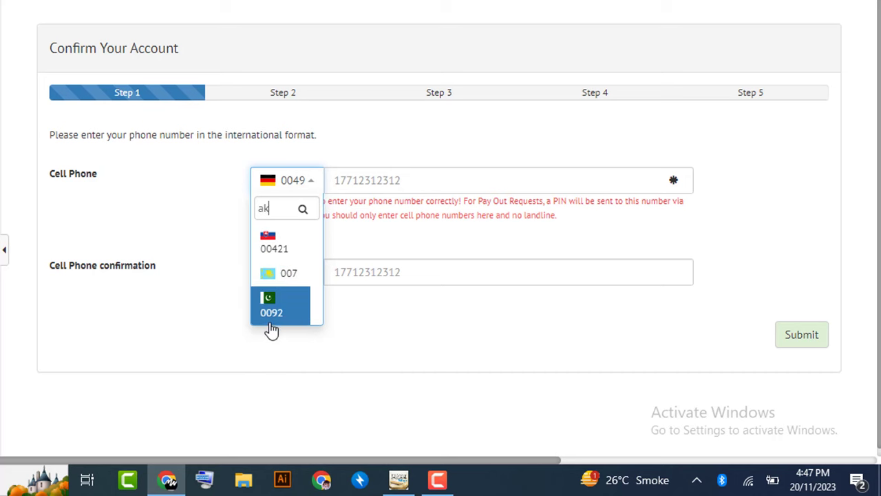
{"action": "left_click", "coordinate": [270, 318]}
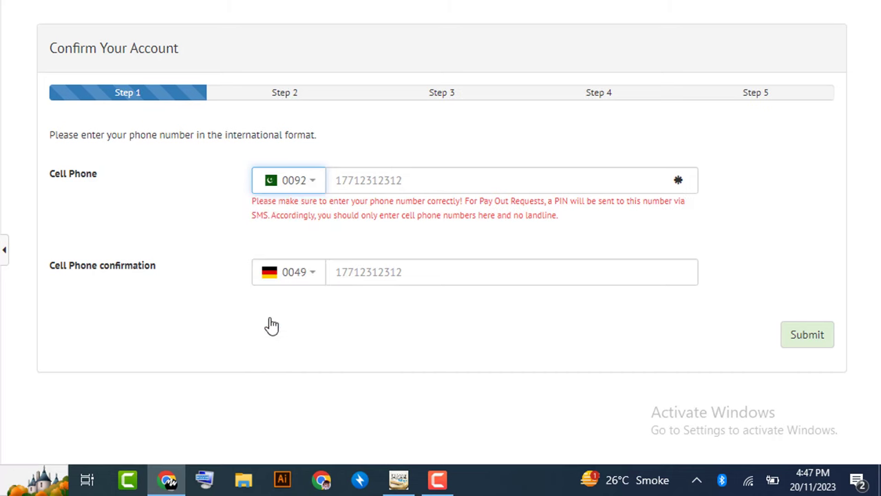
{"action": "left_click", "coordinate": [377, 180]}
{"action": "left_click", "coordinate": [416, 226]}
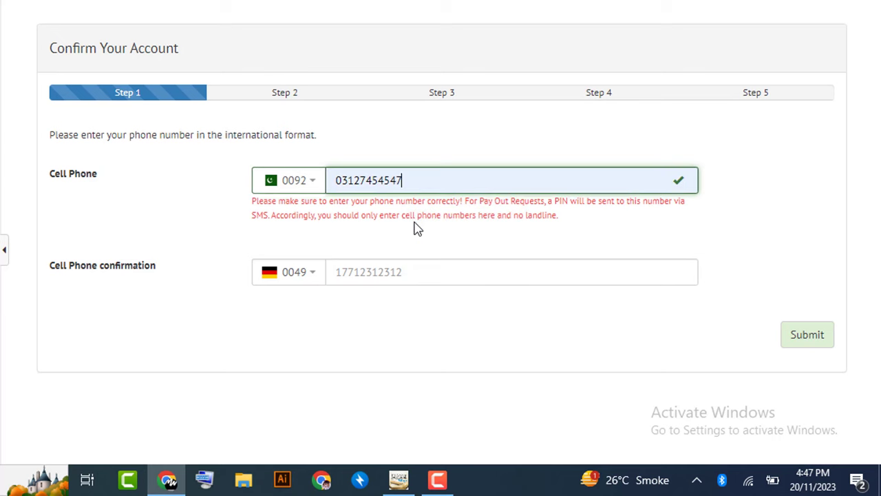
- Enter the confirmation phone number with country code 0092 and submit step 1
{"action": "left_click", "coordinate": [313, 276]}
{"action": "type", "text": "p"}
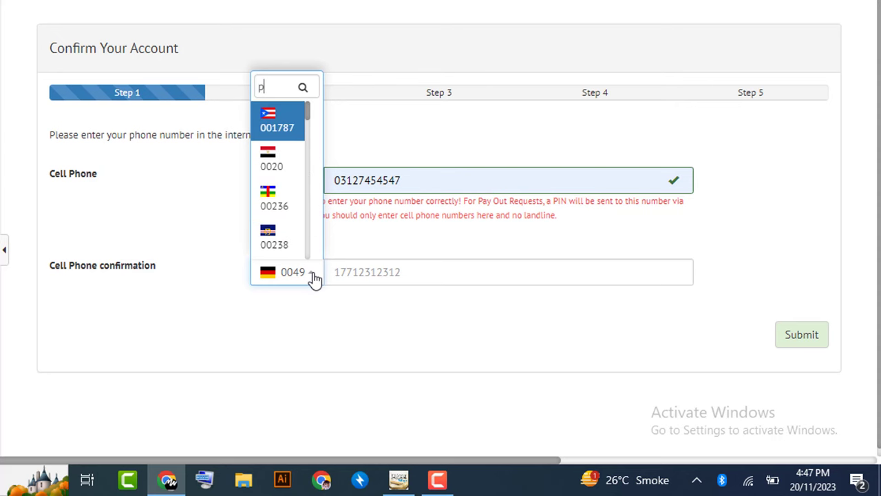
{"action": "type", "text": "ak"}
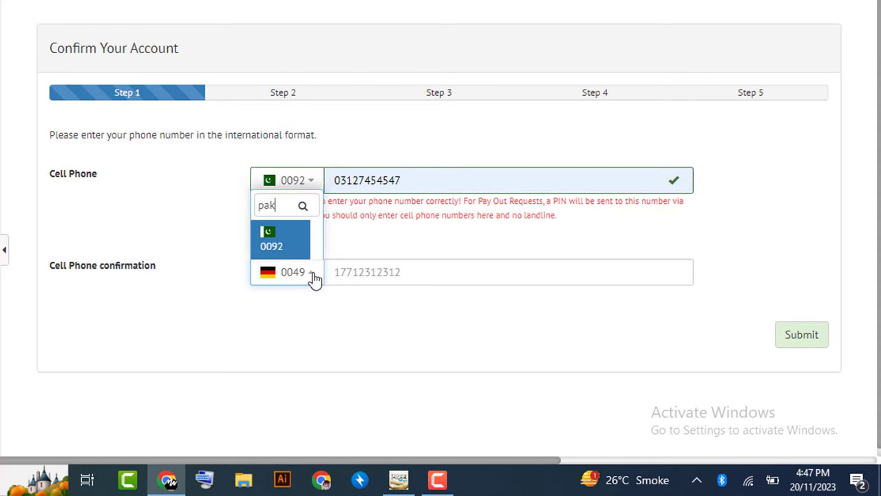
{"action": "left_click", "coordinate": [282, 248]}
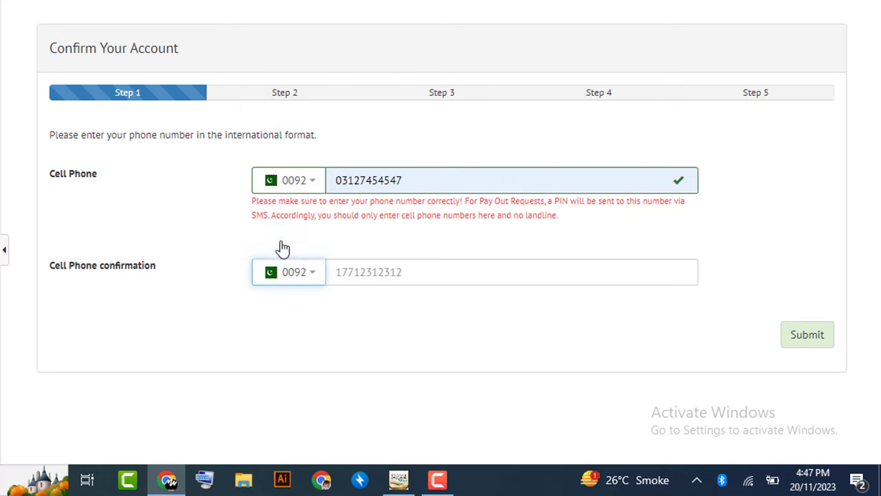
{"action": "left_click", "coordinate": [380, 276]}
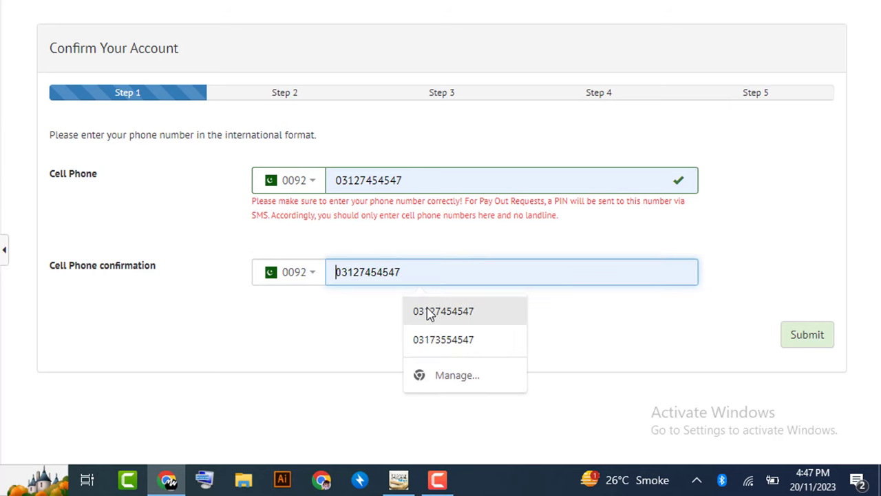
{"action": "left_click", "coordinate": [426, 313]}
{"action": "left_click", "coordinate": [804, 334]}
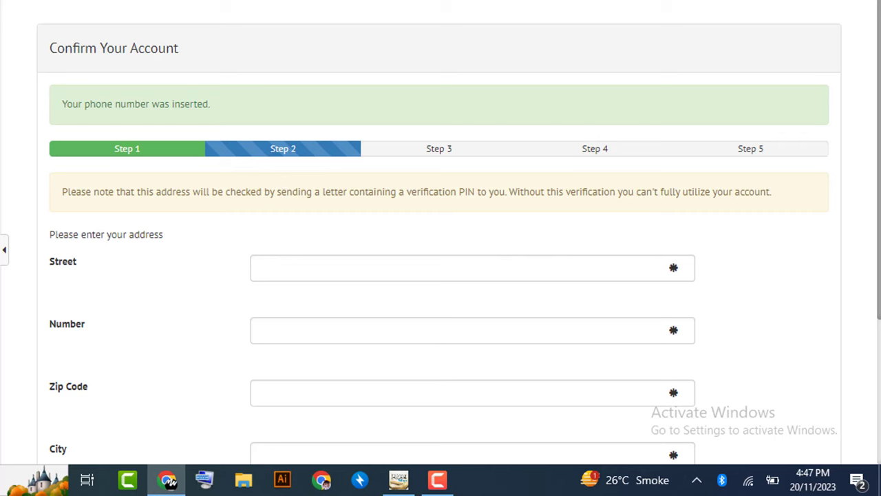
- Fill the Number, Zip Code, City and Country fields from the saved address suggestions
{"action": "scroll", "coordinate": [307, 82], "scroll_direction": "down", "scroll_amount": 2}
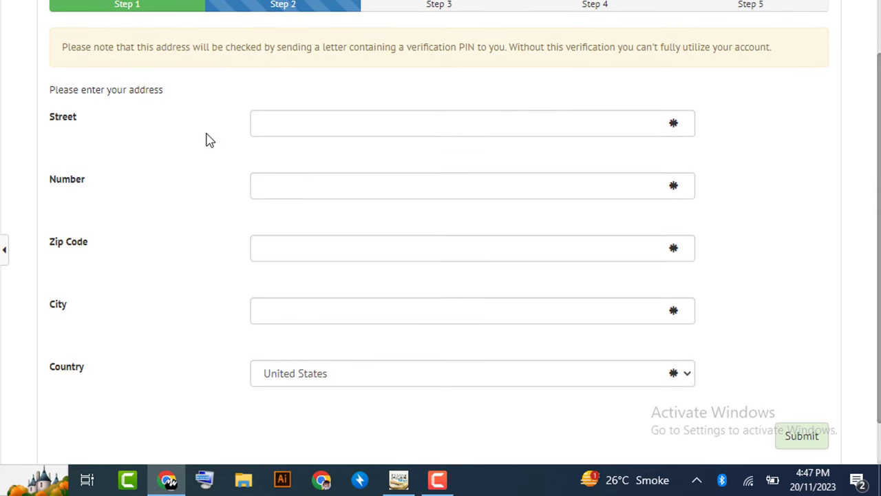
{"action": "left_click", "coordinate": [485, 117]}
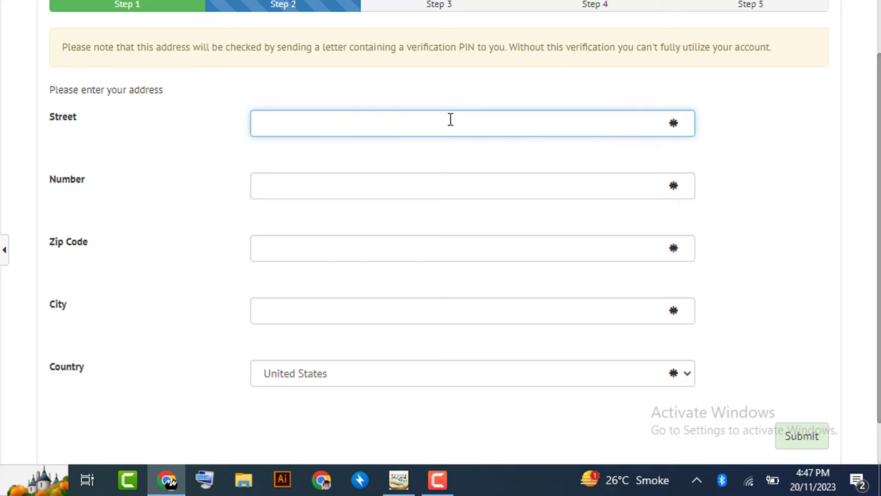
{"action": "type", "text": "ch"}
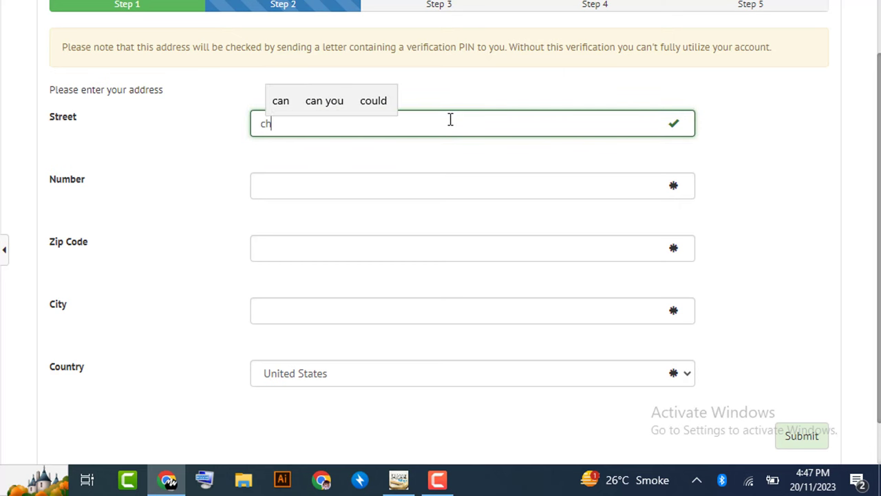
{"action": "key", "text": "BackSpace"}
{"action": "key", "text": "BackSpace"}
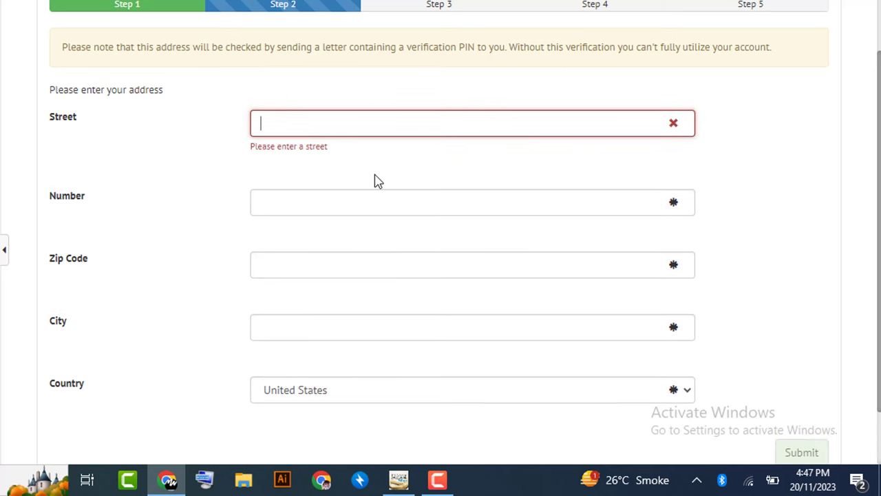
{"action": "left_click", "coordinate": [304, 202]}
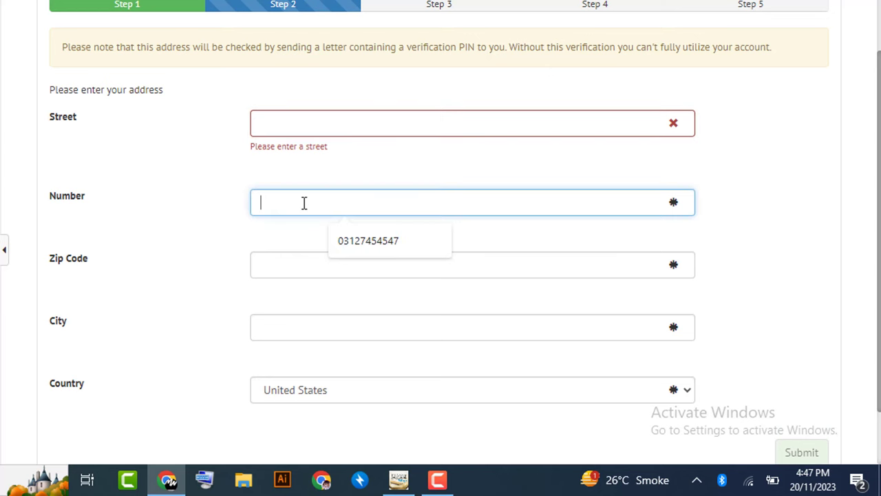
{"action": "left_click", "coordinate": [337, 239]}
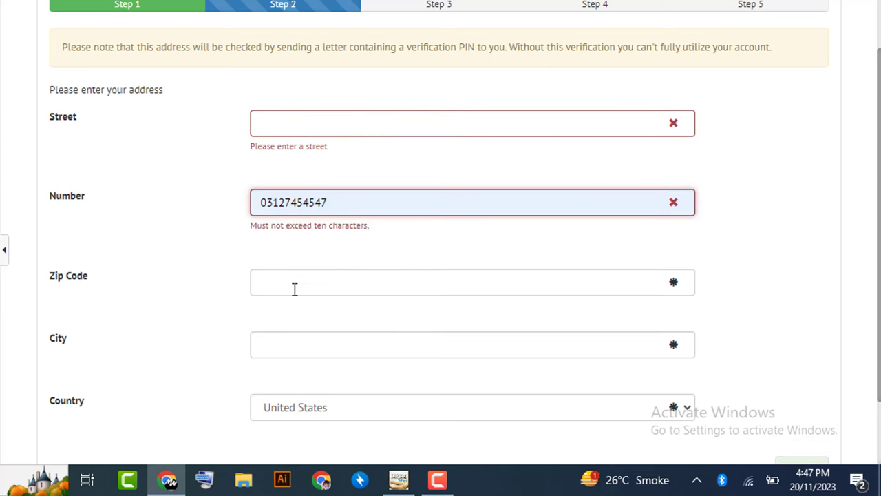
{"action": "left_click", "coordinate": [295, 289]}
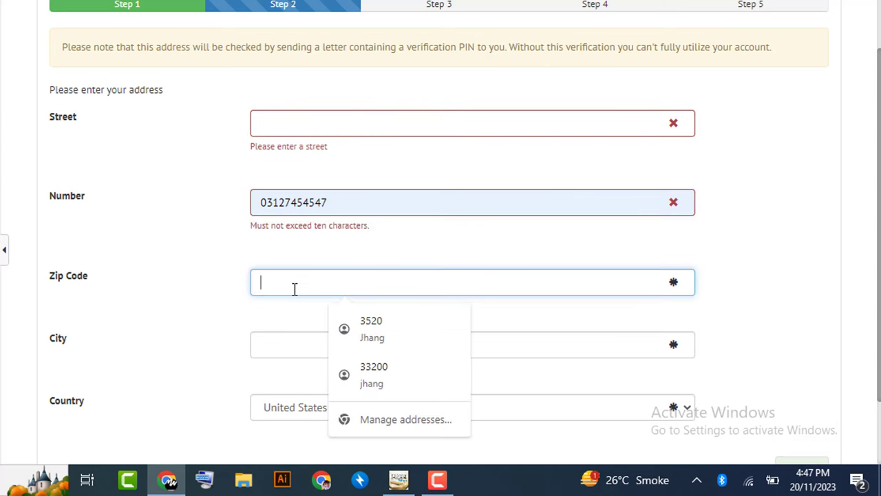
{"action": "left_click", "coordinate": [385, 372]}
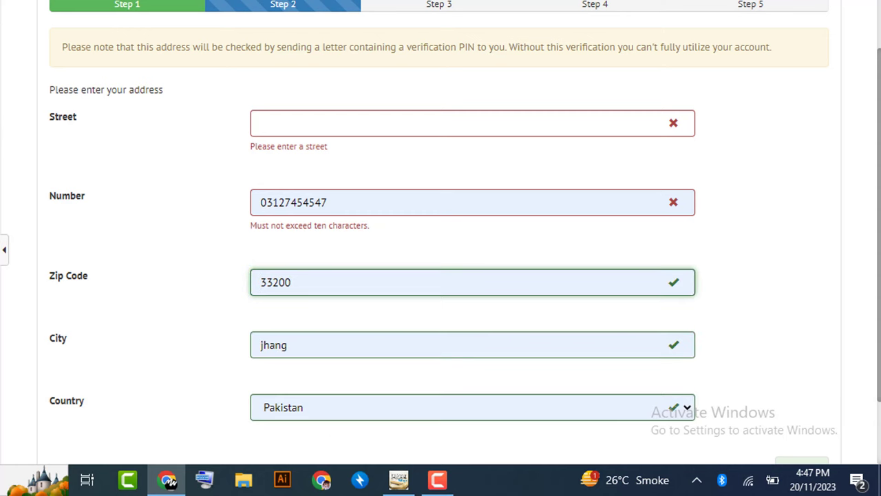
- Type the street name and house number into the Street field
{"action": "scroll", "coordinate": [878, 236], "scroll_direction": "down", "scroll_amount": 1}
{"action": "scroll", "coordinate": [879, 246], "scroll_direction": "up", "scroll_amount": 3}
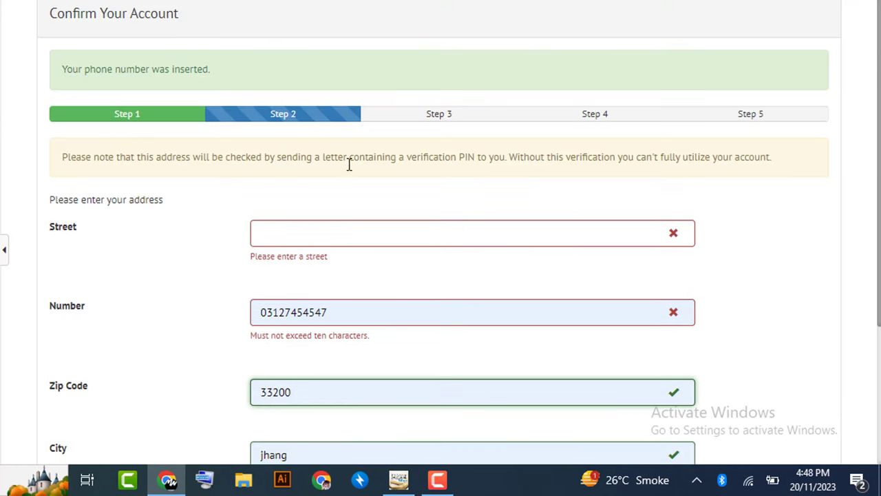
{"action": "left_click", "coordinate": [306, 230]}
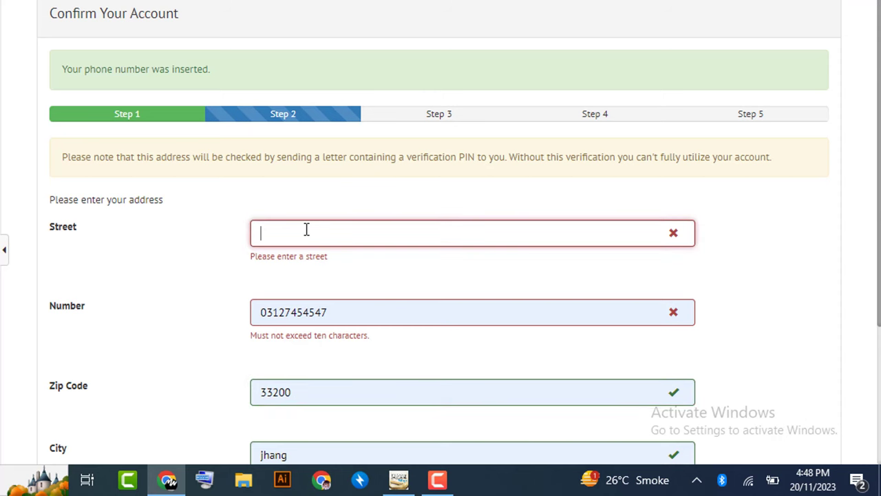
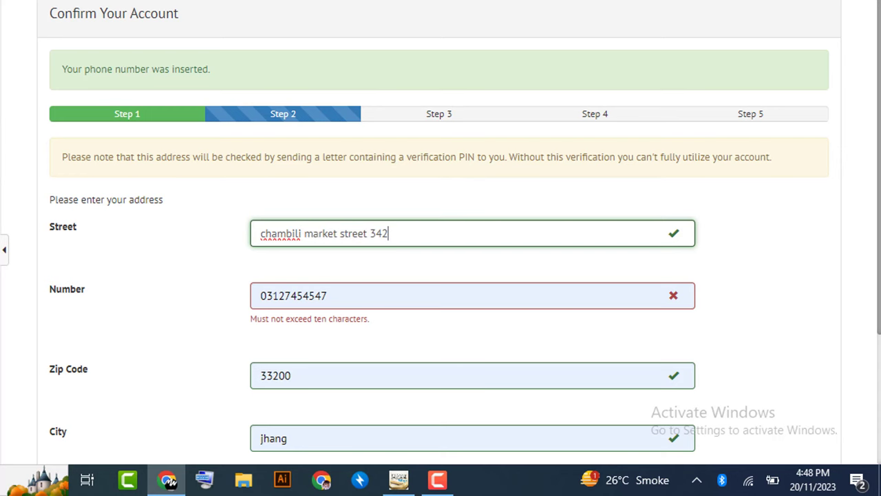
{"action": "scroll", "coordinate": [440, 248], "scroll_direction": "down", "scroll_amount": 3}
{"action": "left_click", "coordinate": [811, 380]}
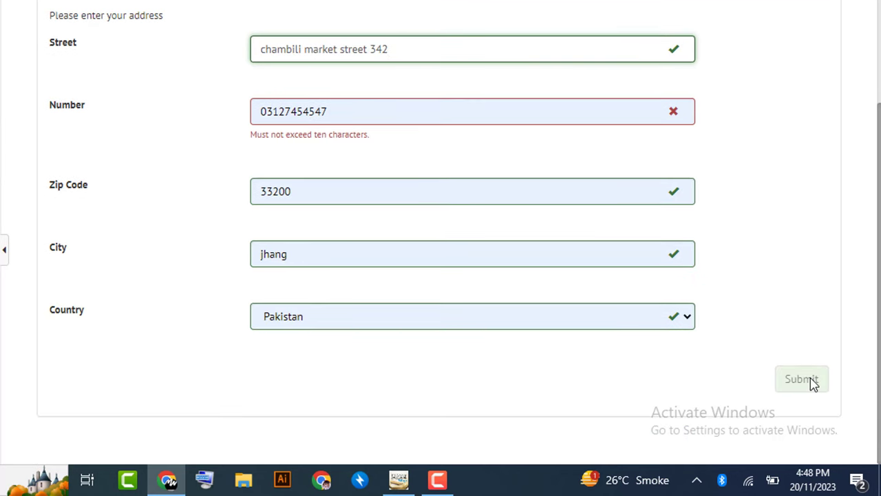
- Retype the Number entry and remove its leading 92 so it has ten digits
{"action": "left_click", "coordinate": [351, 115]}
{"action": "key", "text": "ctrl+a"}
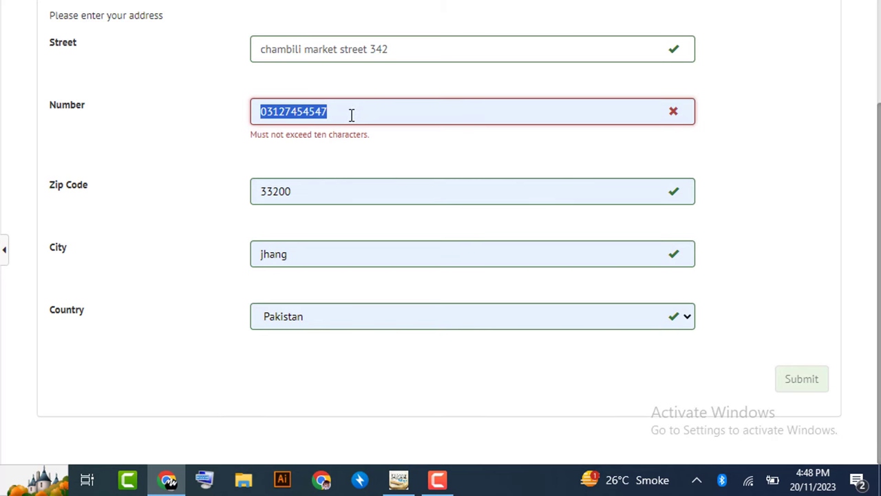
{"action": "key", "text": "BackSpace"}
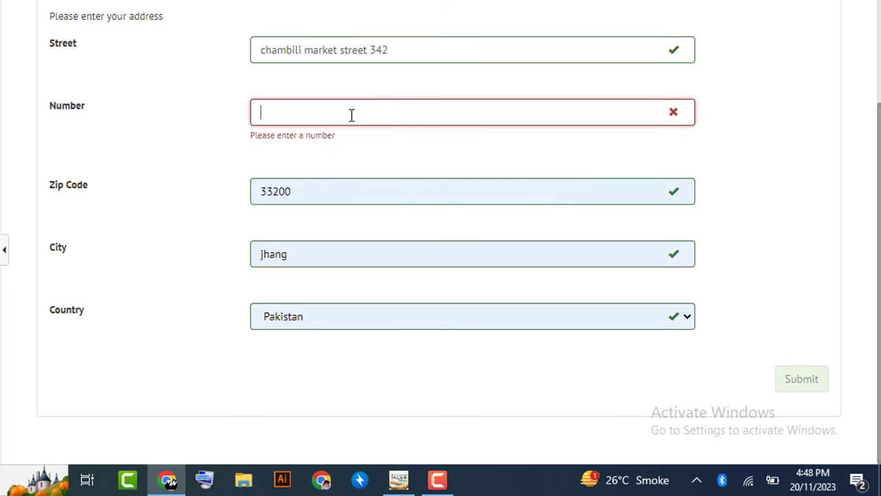
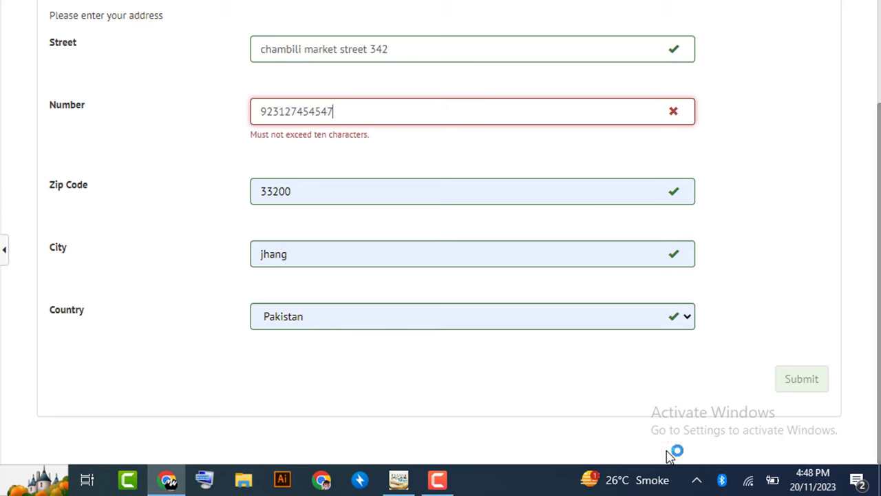
{"action": "key", "text": "Home"}
{"action": "key", "text": "Delete"}
{"action": "key", "text": "Delete"}
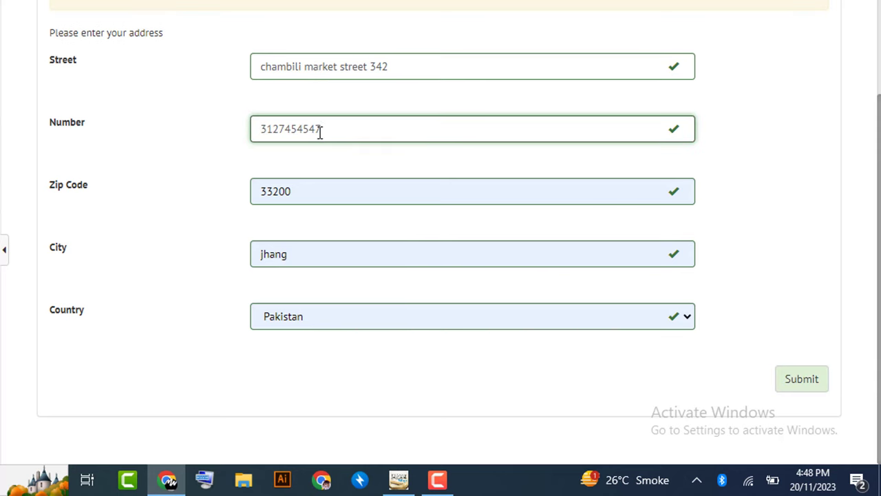
{"action": "left_click", "coordinate": [331, 134]}
- Submit the address, let Chrome save it, and accept the licence agreement terms
{"action": "left_click", "coordinate": [801, 383]}
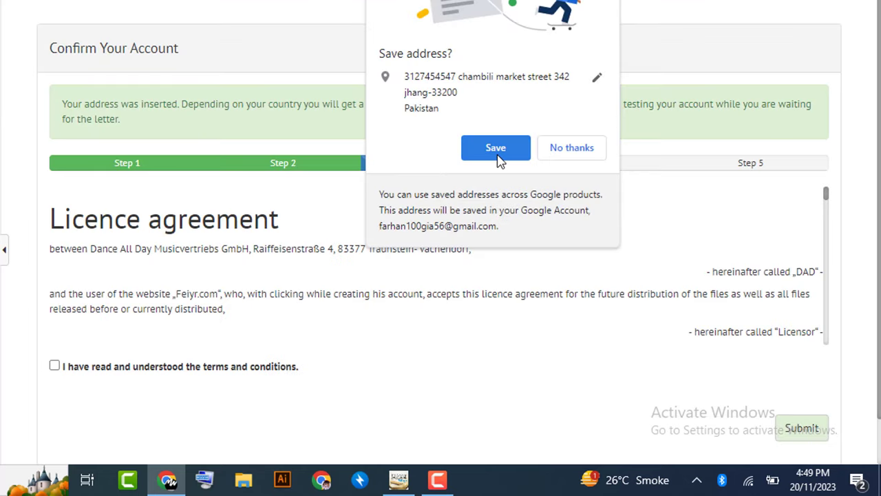
{"action": "left_click", "coordinate": [495, 148]}
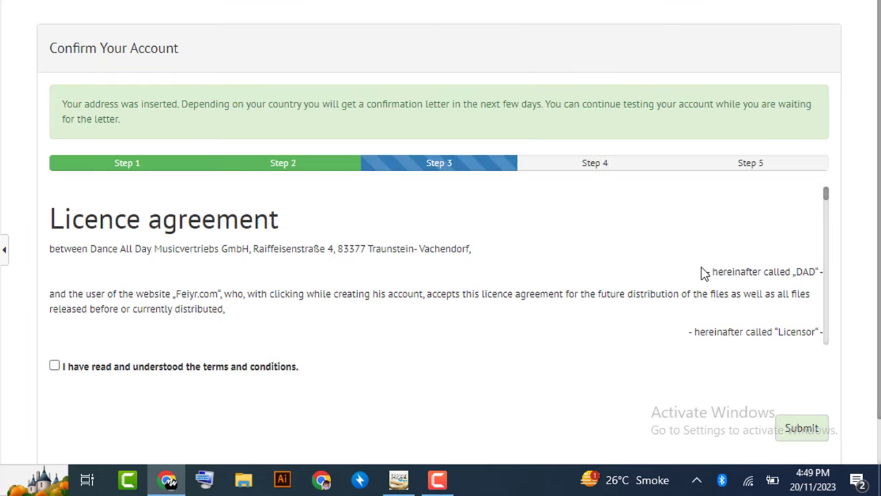
{"action": "scroll", "coordinate": [441, 248], "scroll_direction": "down", "scroll_amount": 1}
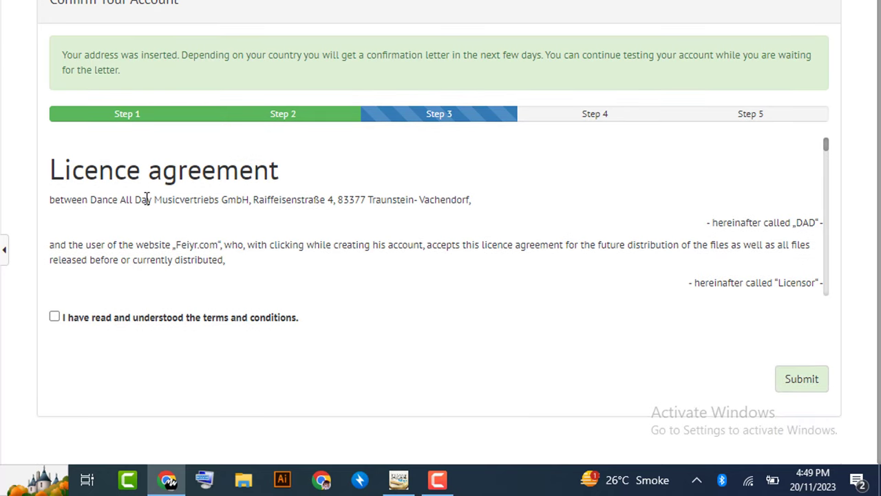
{"action": "left_click", "coordinate": [57, 320]}
{"action": "left_click", "coordinate": [803, 382]}
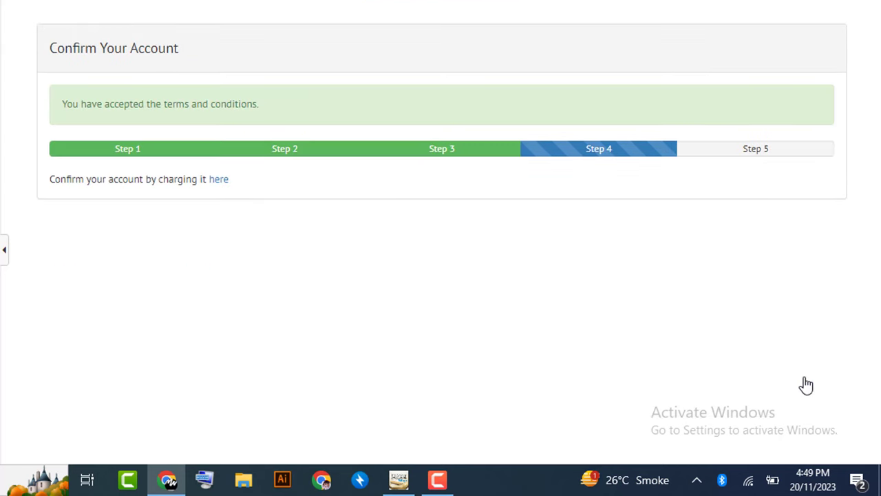
- Open the Charge Account page and compare the Credit Card and Sofortüberweisung forms, ending on Credit Card
{"action": "left_click", "coordinate": [219, 180]}
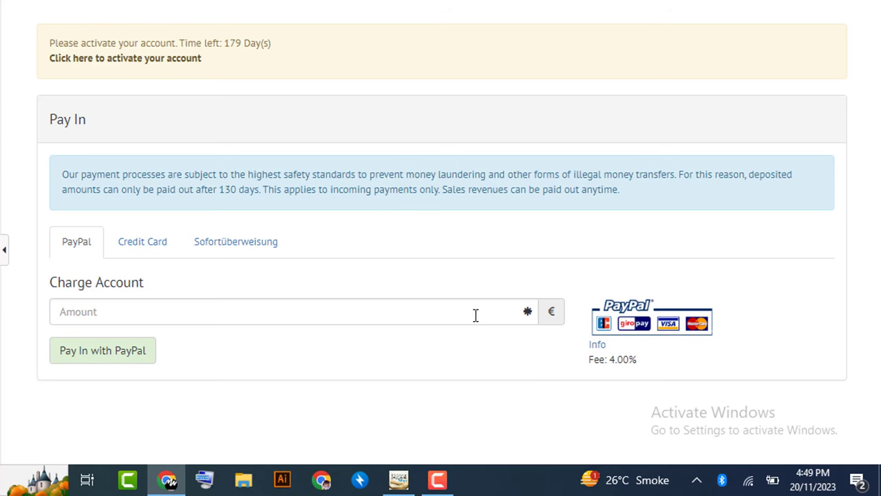
{"action": "left_click", "coordinate": [132, 244]}
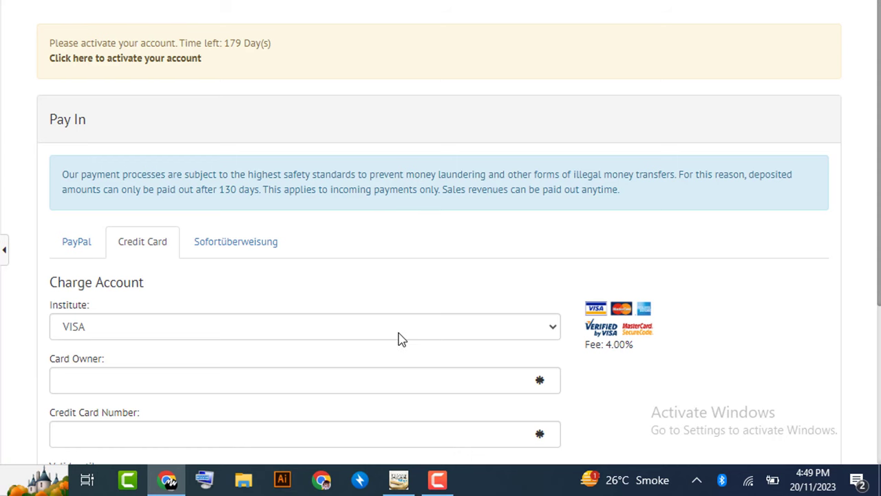
{"action": "left_click", "coordinate": [244, 254]}
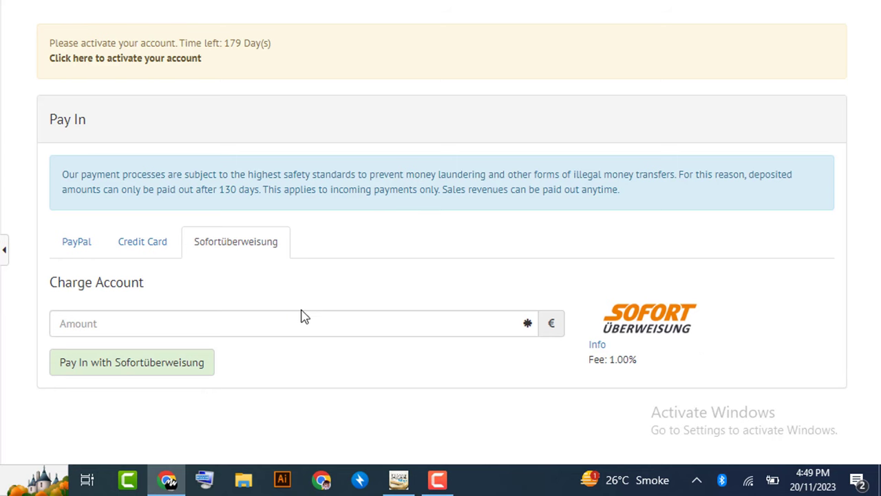
{"action": "left_click", "coordinate": [146, 242]}
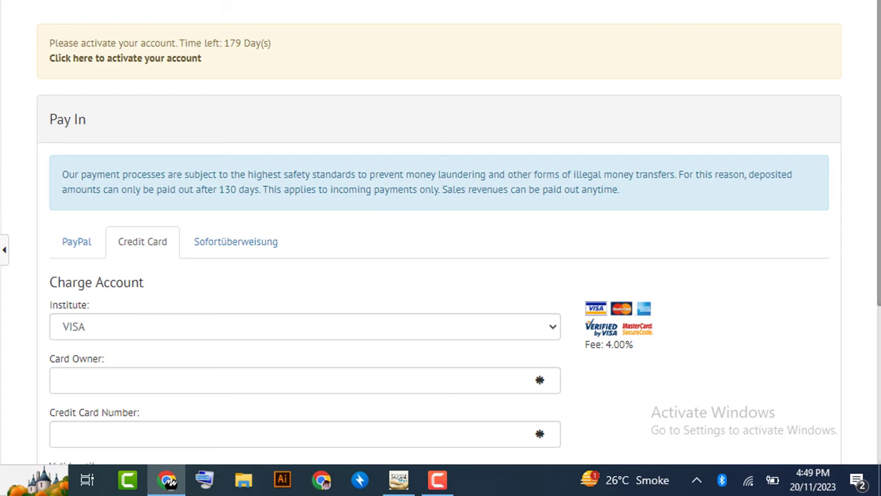
- Step through the card owner, number, expiry and CVC fields, then open the accounting options list
{"action": "scroll", "coordinate": [441, 232], "scroll_direction": "down", "scroll_amount": 3}
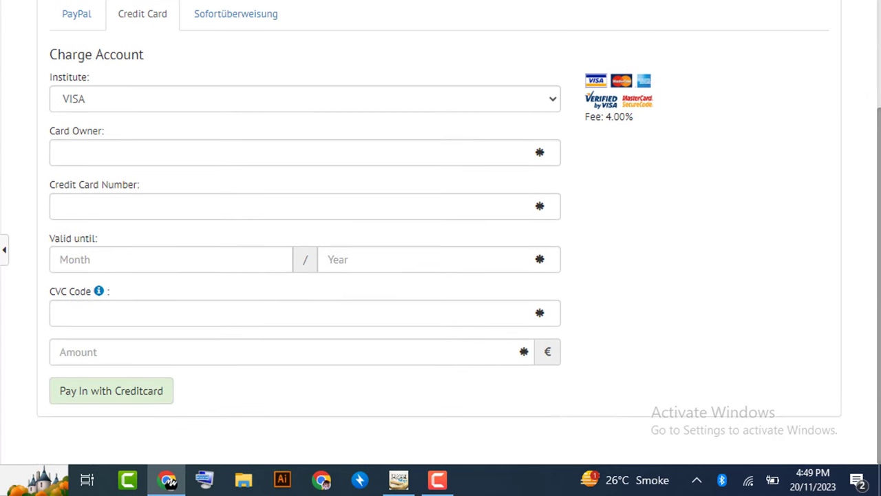
{"action": "left_click", "coordinate": [134, 153]}
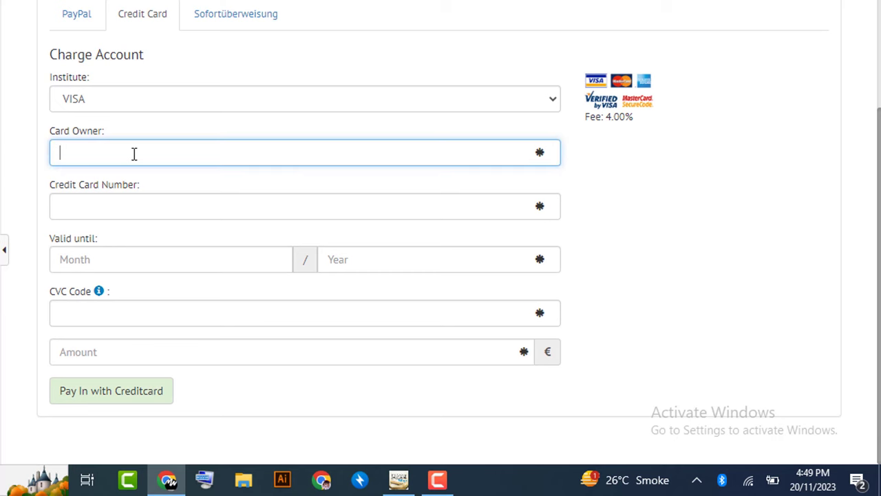
{"action": "left_click", "coordinate": [130, 207]}
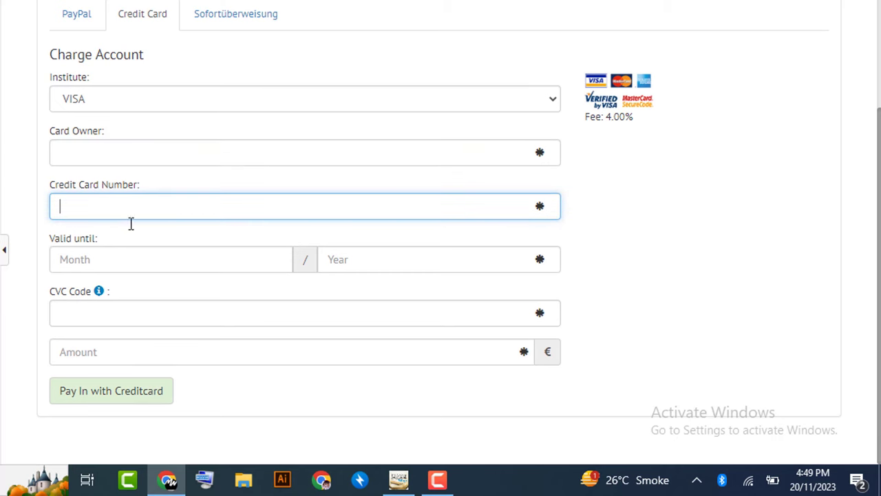
{"action": "left_click", "coordinate": [133, 265]}
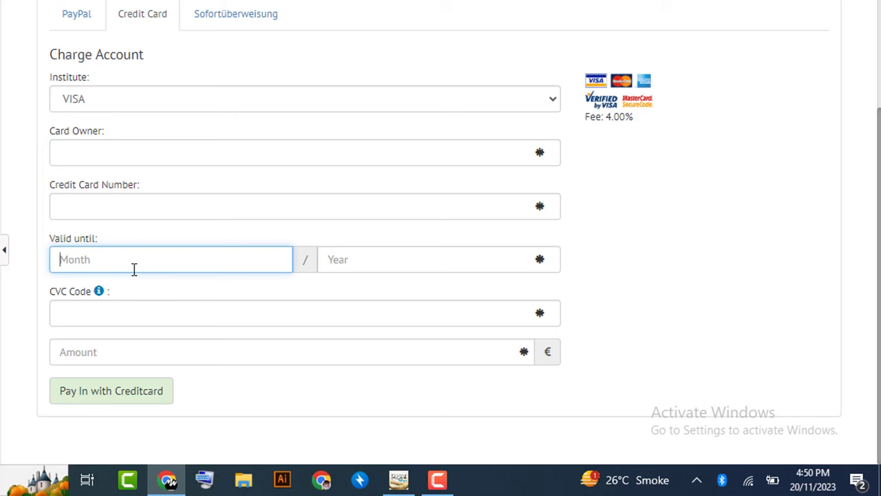
{"action": "left_click", "coordinate": [115, 322]}
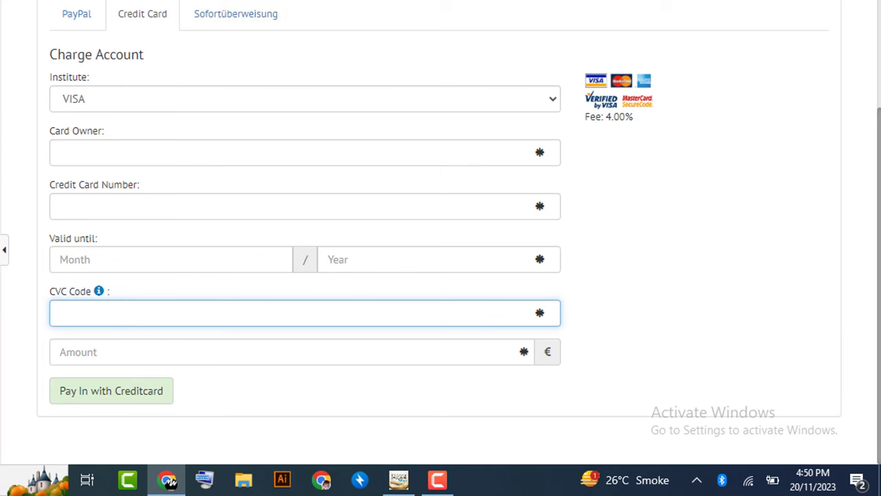
{"action": "left_click", "coordinate": [582, 0]}
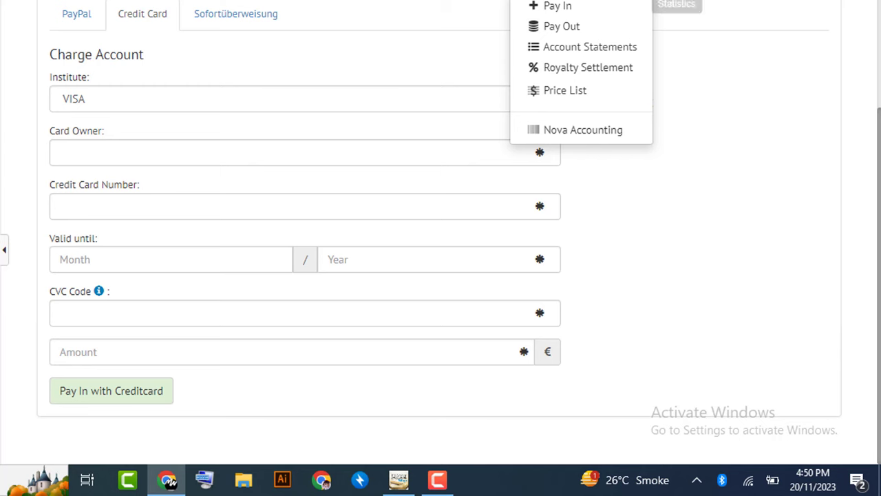
- Look over the statistics, account and language menus without changes, then start a new release
{"action": "left_click", "coordinate": [688, 3]}
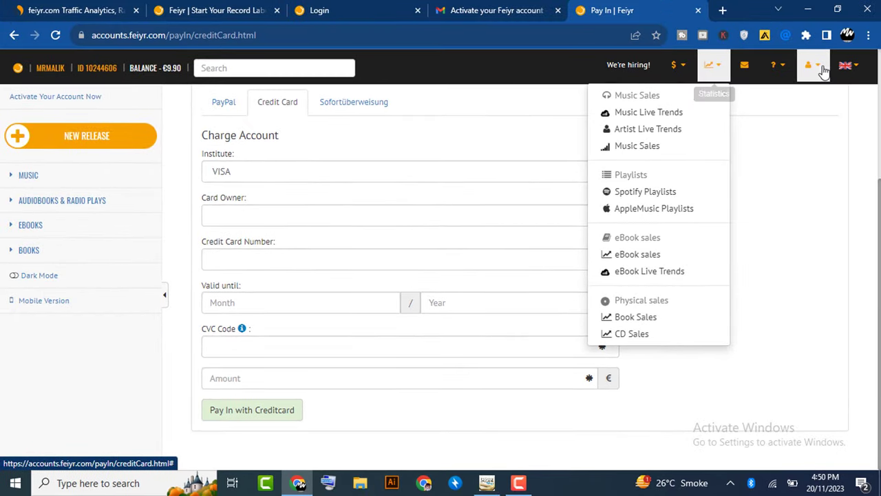
{"action": "left_click", "coordinate": [821, 72]}
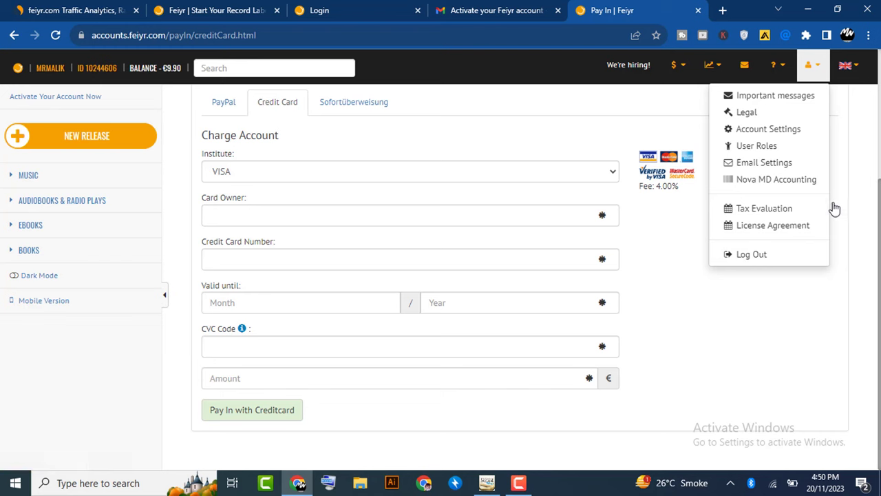
{"action": "left_click", "coordinate": [858, 69]}
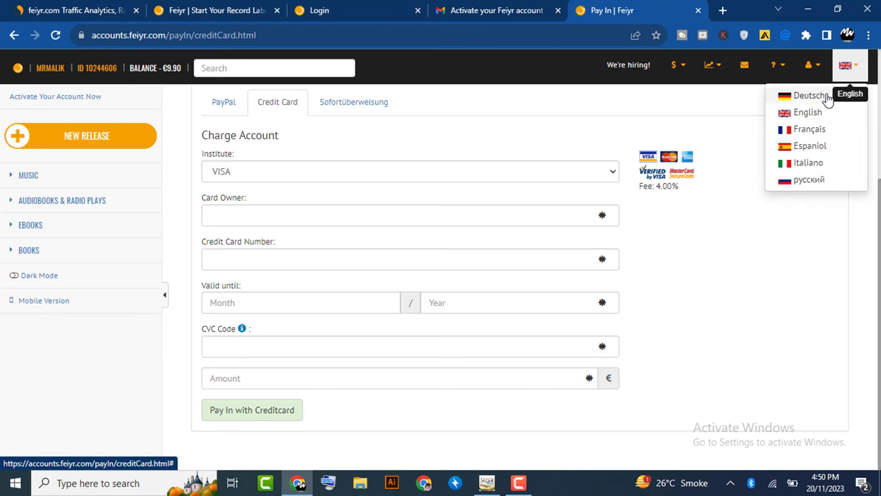
{"action": "left_click", "coordinate": [845, 204]}
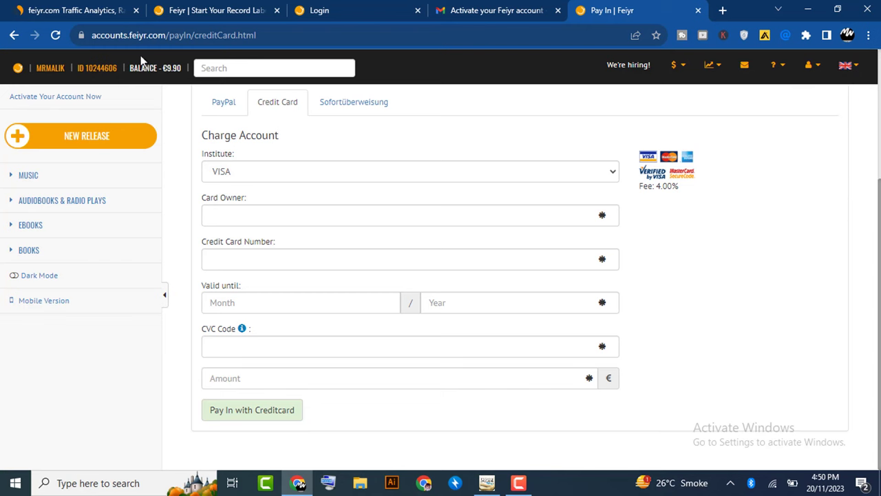
{"action": "left_click", "coordinate": [36, 142]}
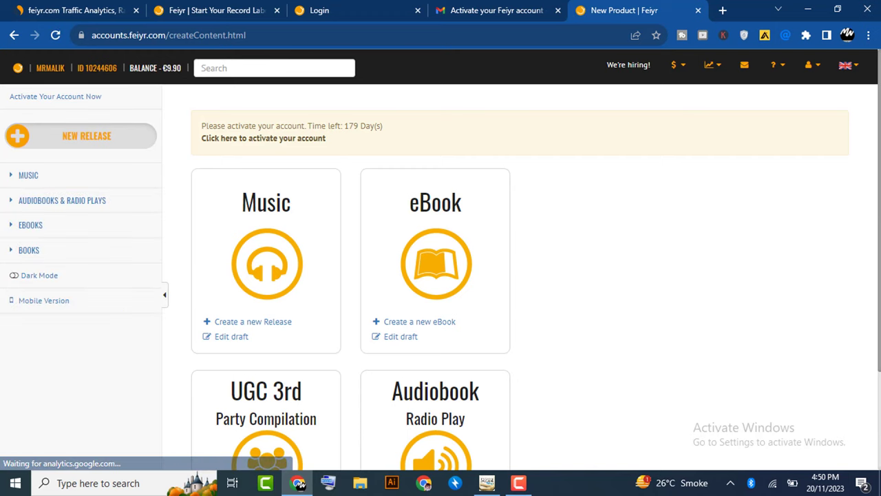
{"action": "scroll", "coordinate": [875, 207], "scroll_direction": "down", "scroll_amount": 1}
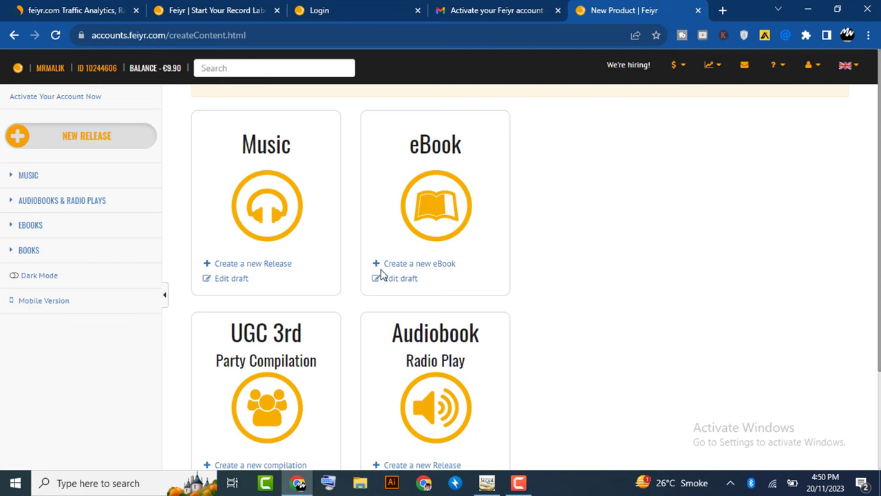
{"action": "scroll", "coordinate": [399, 288], "scroll_direction": "up", "scroll_amount": 1}
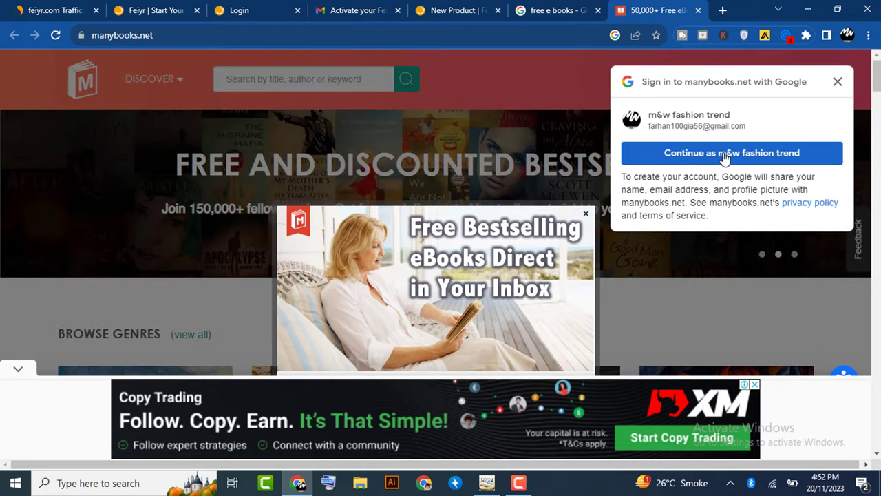
- Sign in to ManyBooks with Google, dismiss the newsletter popup and accept cookies
{"action": "left_click", "coordinate": [728, 157]}
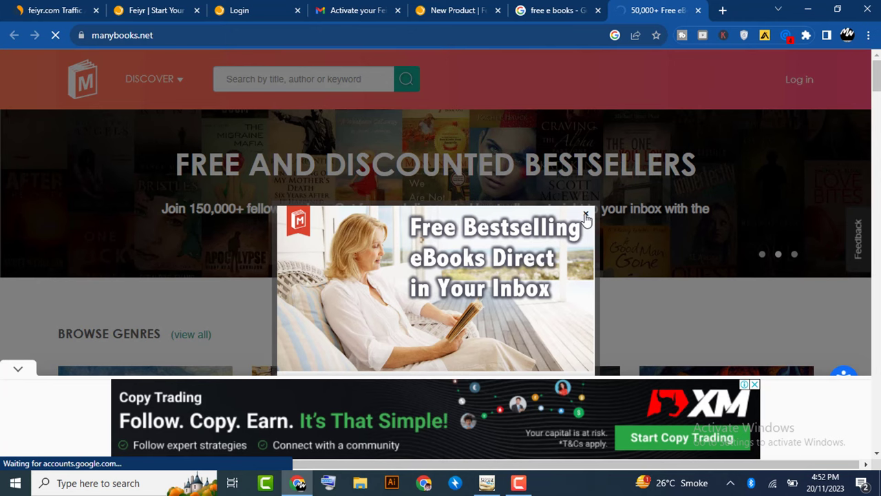
{"action": "left_click", "coordinate": [586, 215]}
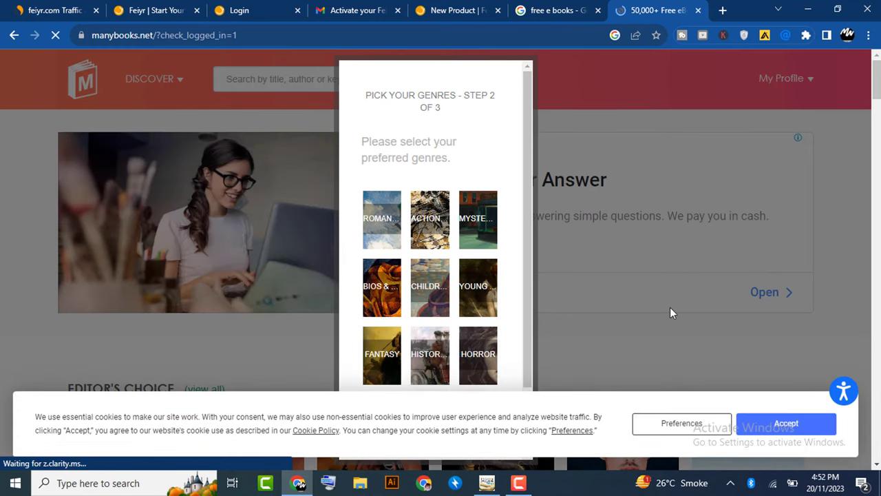
{"action": "left_click", "coordinate": [767, 431]}
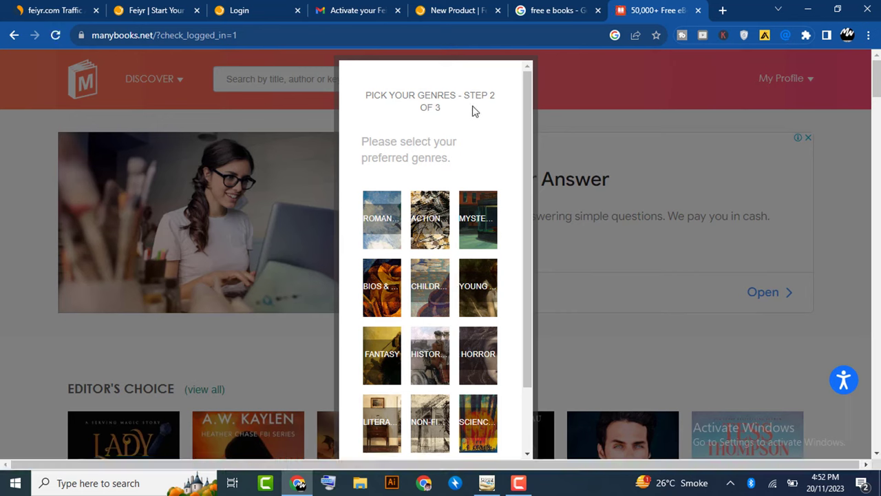
- Save Bios as preferred genre and Pdf as download format, then subscribe to the newsletter
{"action": "left_click", "coordinate": [389, 273]}
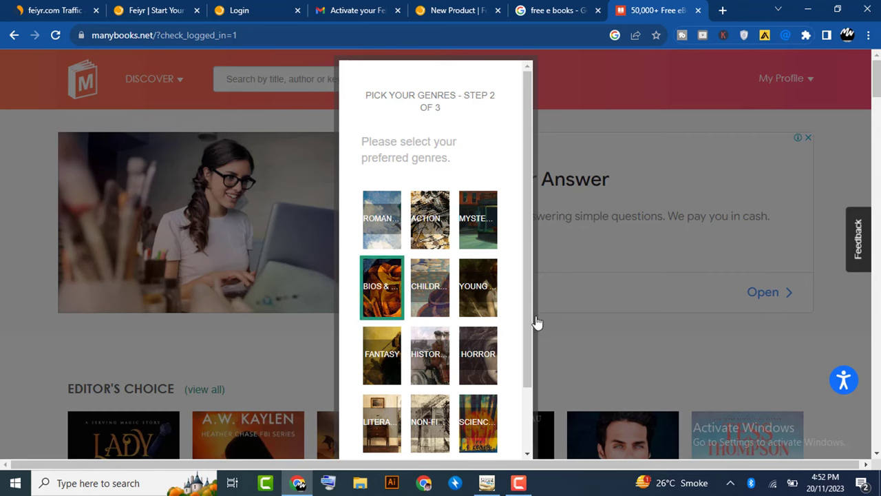
{"action": "left_click_drag", "start_coordinate": [529, 367], "coordinate": [529, 430]}
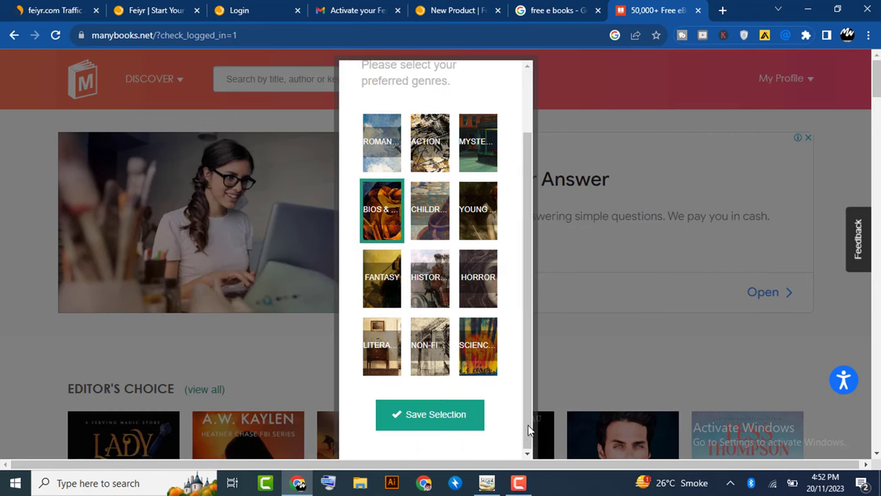
{"action": "left_click", "coordinate": [439, 419]}
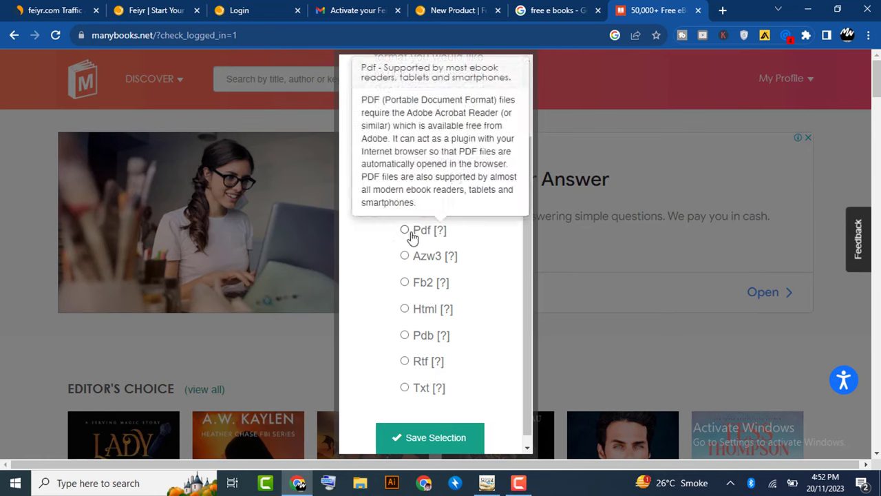
{"action": "left_click", "coordinate": [405, 231]}
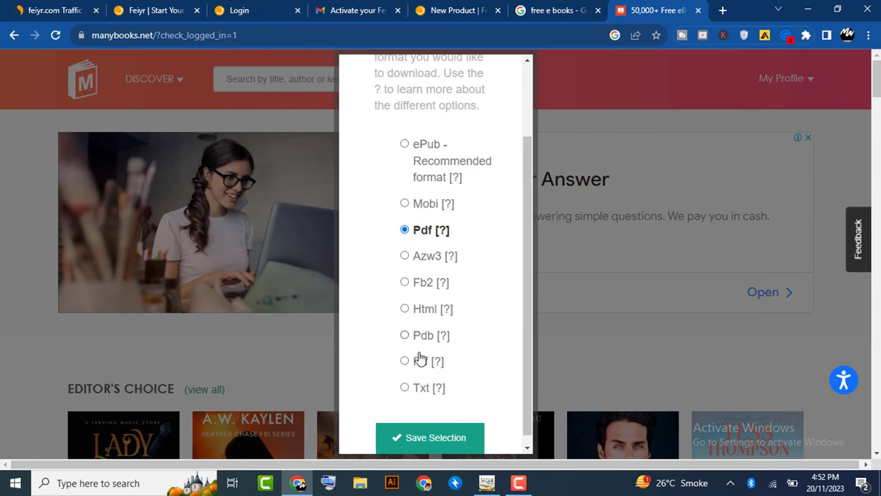
{"action": "left_click", "coordinate": [423, 433]}
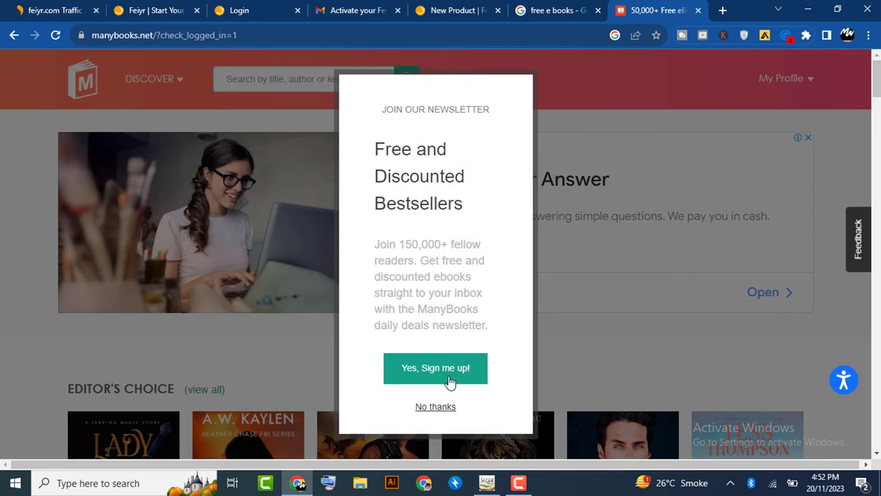
{"action": "left_click", "coordinate": [433, 372]}
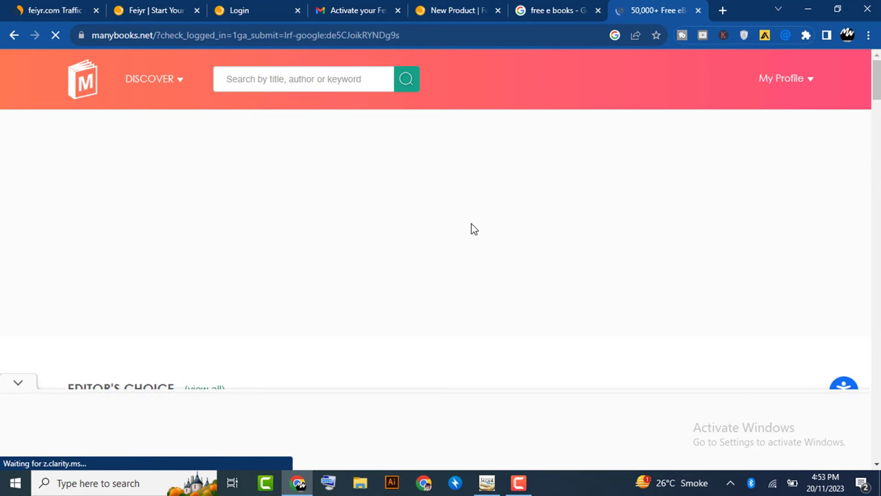
- Open KIDNAP 101 from Today's Free Ebooks and Deals, closing the full-page ad
{"action": "scroll", "coordinate": [473, 228], "scroll_direction": "down", "scroll_amount": 5}
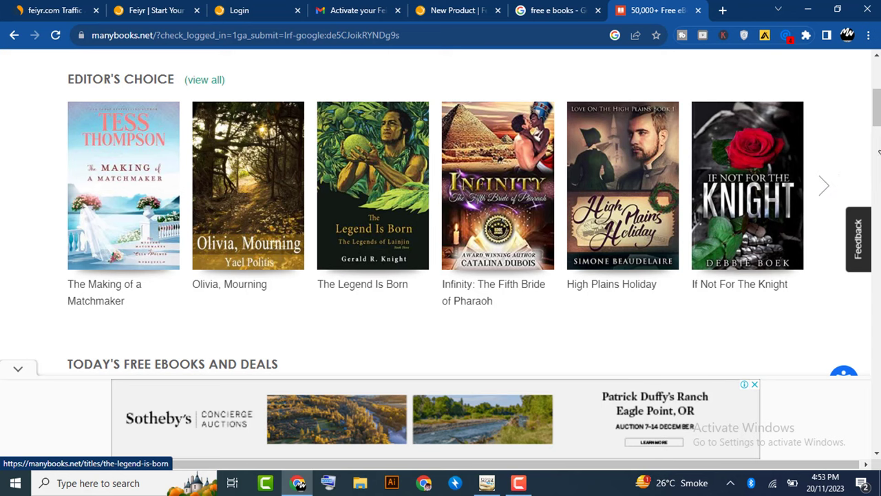
{"action": "scroll", "coordinate": [318, 167], "scroll_direction": "down", "scroll_amount": 4}
{"action": "scroll", "coordinate": [318, 167], "scroll_direction": "up", "scroll_amount": 1}
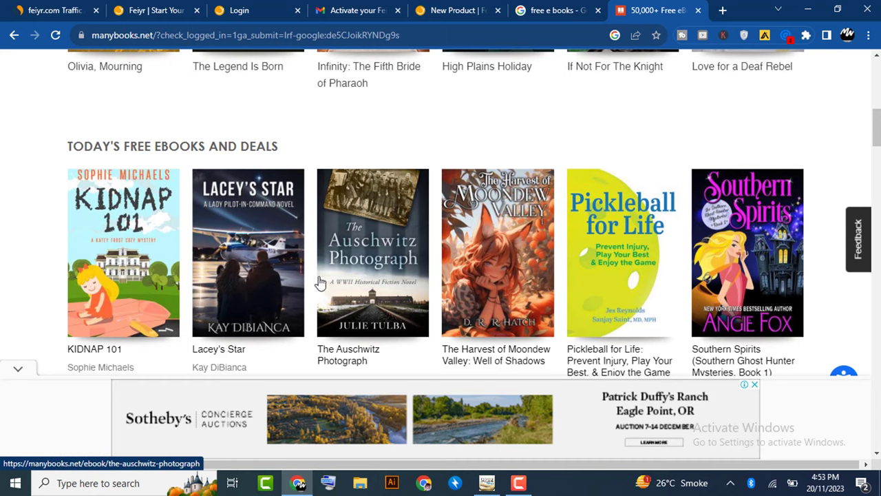
{"action": "left_click", "coordinate": [158, 275]}
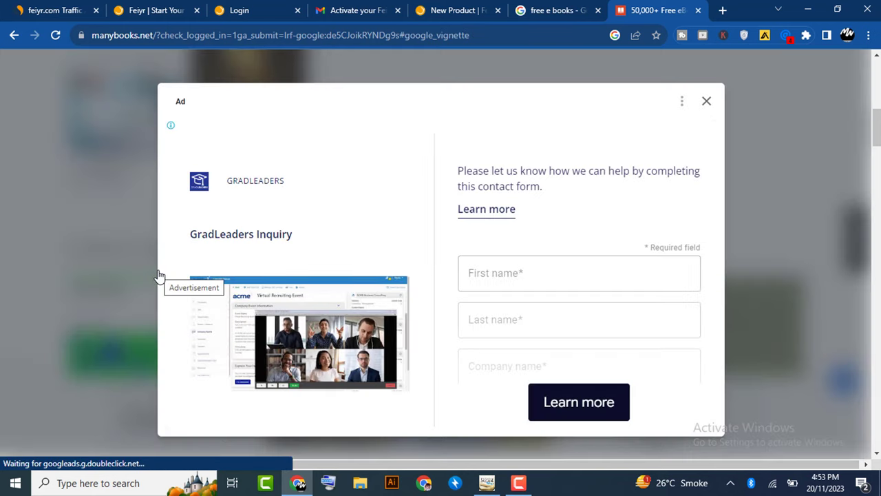
{"action": "left_click", "coordinate": [707, 107]}
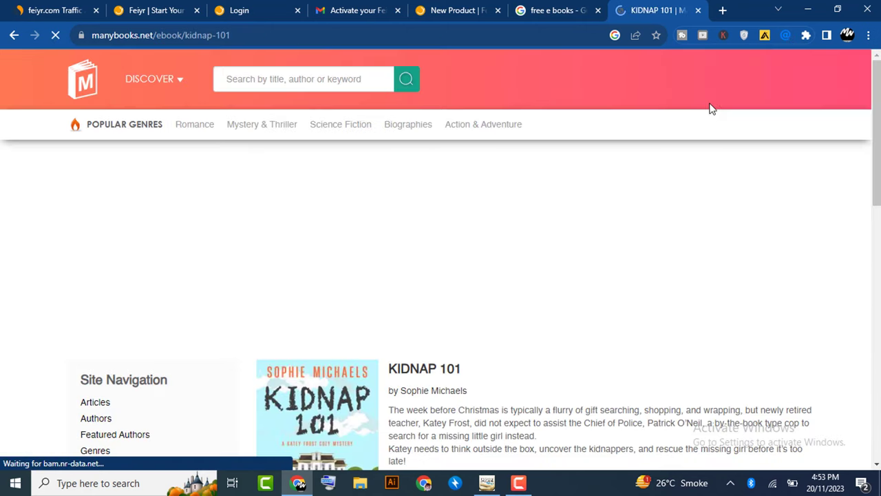
- Open KIDNAP 101's Amazon listing in a new tab, then browse the Mystery & Thriller genre
{"action": "scroll", "coordinate": [670, 187], "scroll_direction": "down", "scroll_amount": 3}
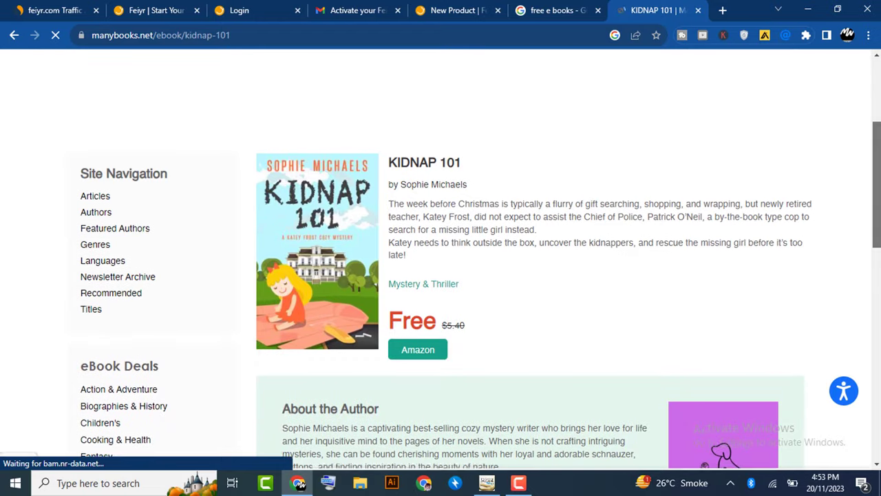
{"action": "scroll", "coordinate": [441, 262], "scroll_direction": "down", "scroll_amount": 2}
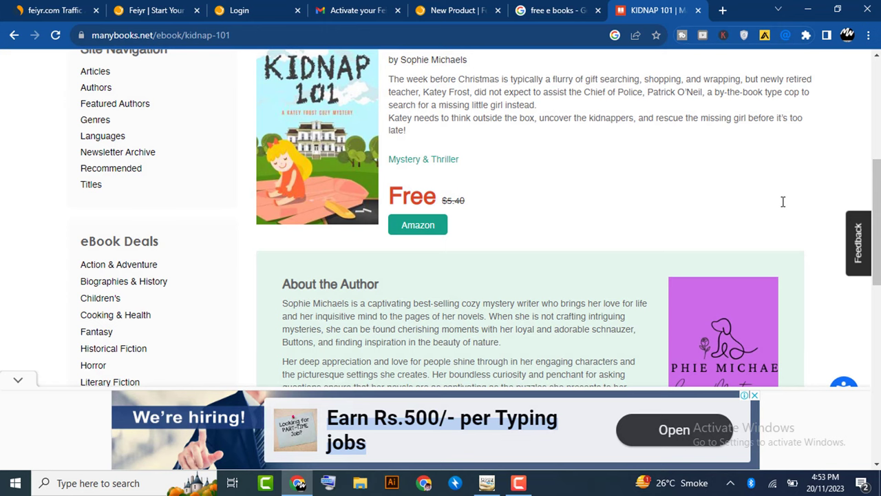
{"action": "key", "text": "Down"}
{"action": "key", "text": "Down"}
{"action": "key", "text": "Down"}
{"action": "key", "text": "Down"}
{"action": "key", "text": "Down"}
{"action": "key", "text": "Down"}
{"action": "key", "text": "Down"}
{"action": "key", "text": "Down"}
{"action": "key", "text": "Down"}
{"action": "key", "text": "Down"}
{"action": "key", "text": "Down"}
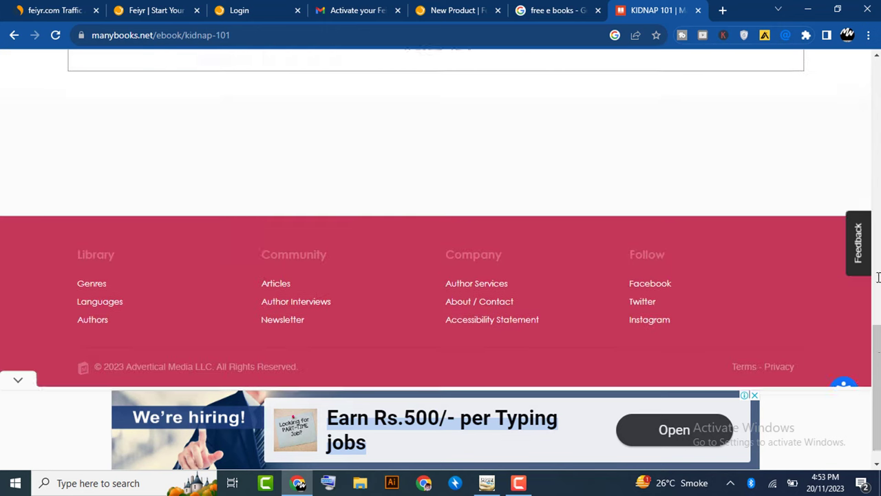
{"action": "scroll", "coordinate": [307, 238], "scroll_direction": "up", "scroll_amount": 10}
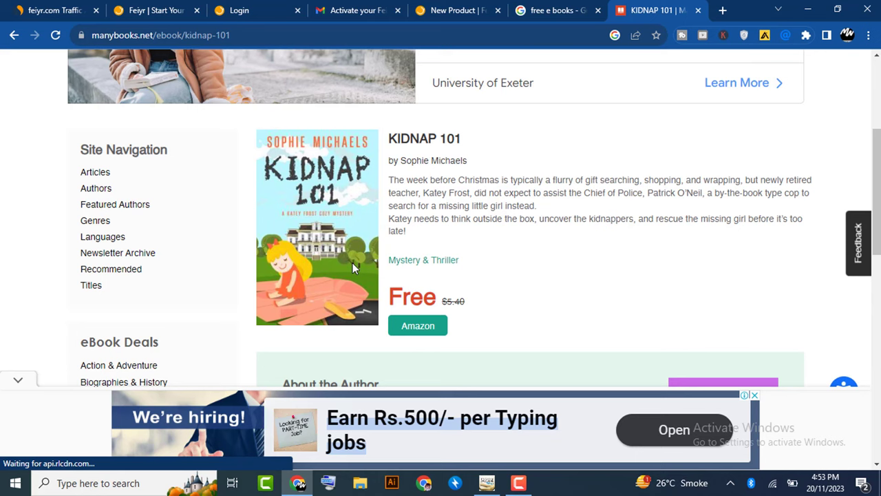
{"action": "left_click", "coordinate": [417, 326]}
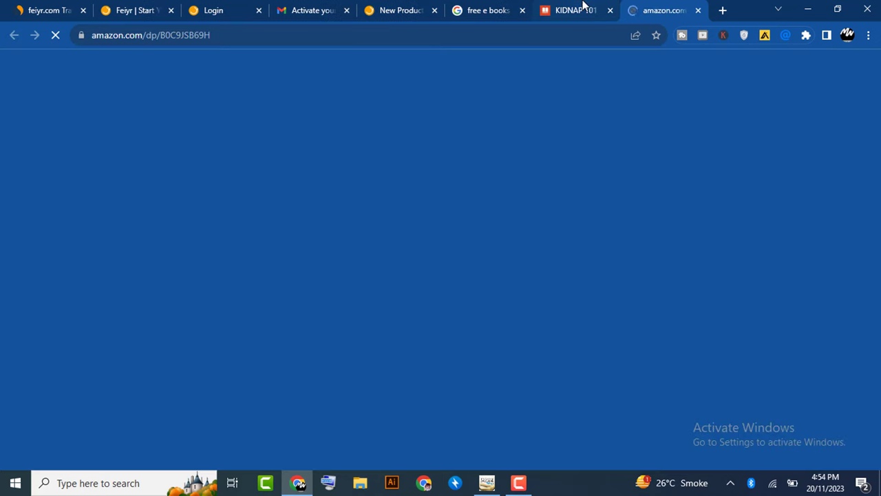
{"action": "left_click", "coordinate": [582, 7]}
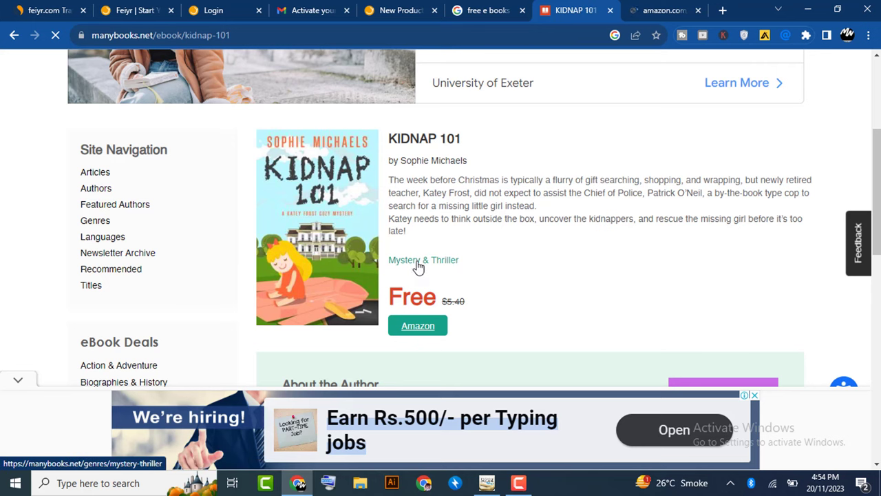
{"action": "left_click", "coordinate": [458, 259]}
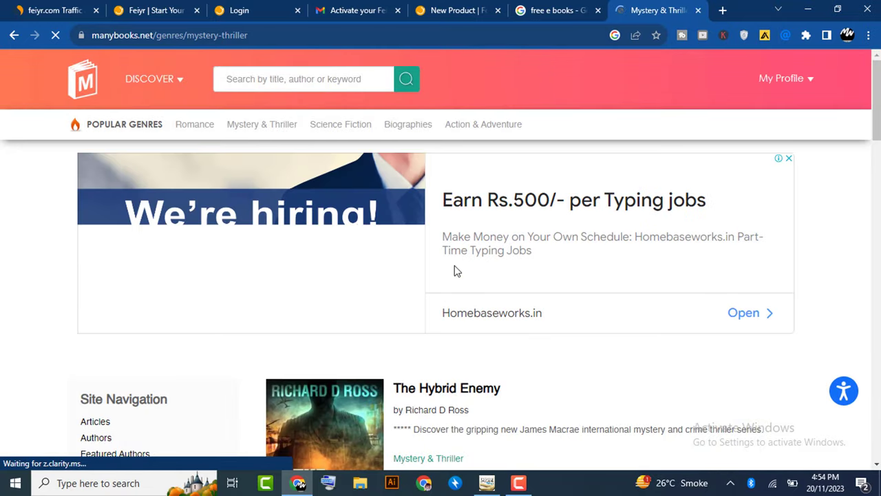
- Scroll through the discounted Mystery & Thriller ebooks, then return to the 'free e books' Google tab
{"action": "scroll", "coordinate": [441, 276], "scroll_direction": "down", "scroll_amount": 3}
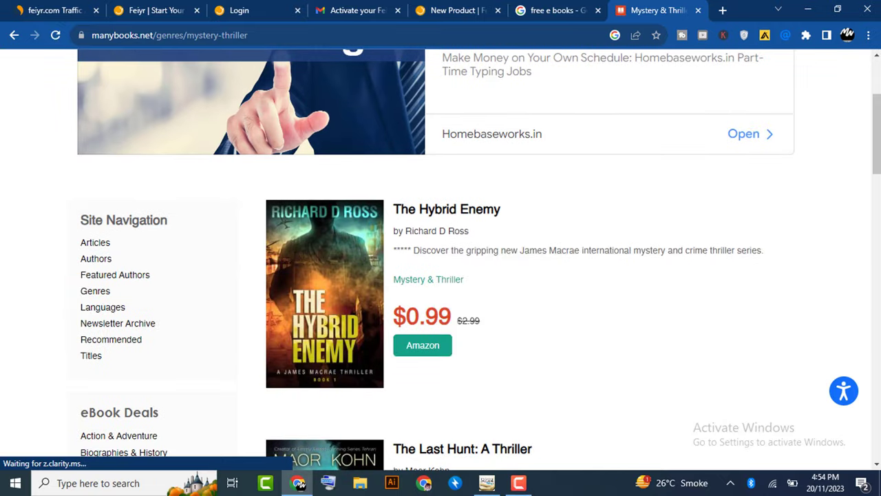
{"action": "scroll", "coordinate": [440, 275], "scroll_direction": "down", "scroll_amount": 5}
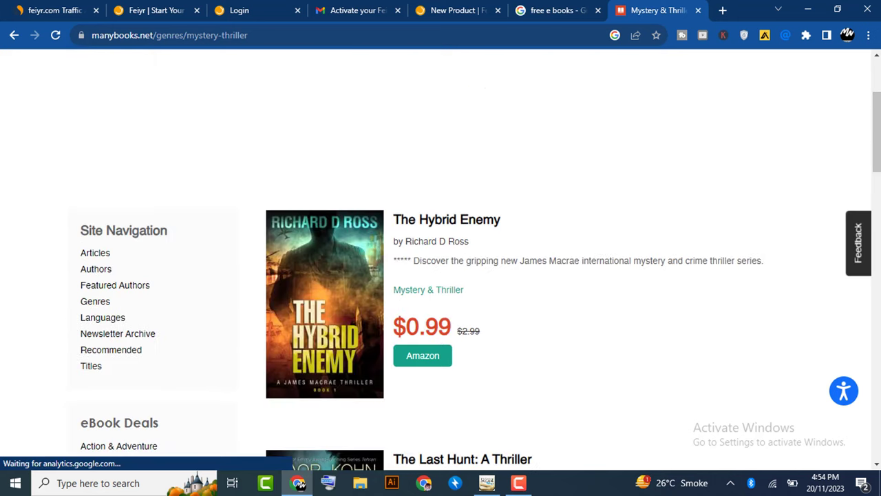
{"action": "scroll", "coordinate": [440, 261], "scroll_direction": "down", "scroll_amount": 10}
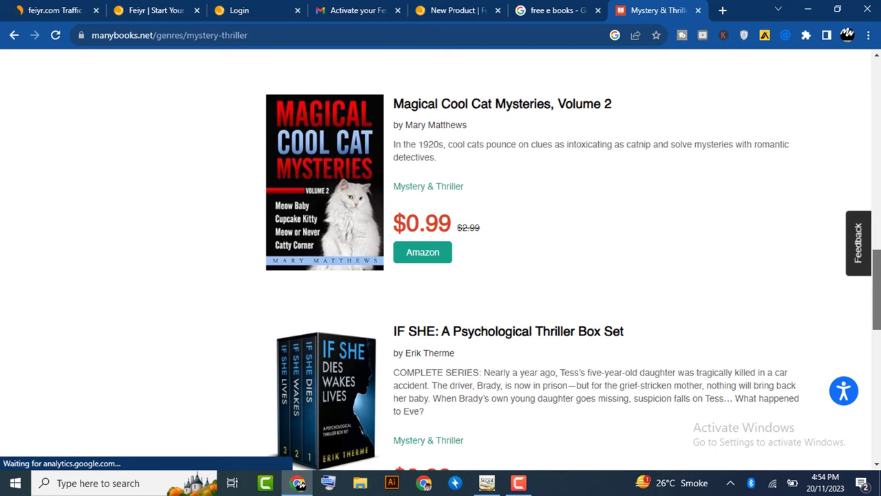
{"action": "scroll", "coordinate": [441, 261], "scroll_direction": "down", "scroll_amount": 1}
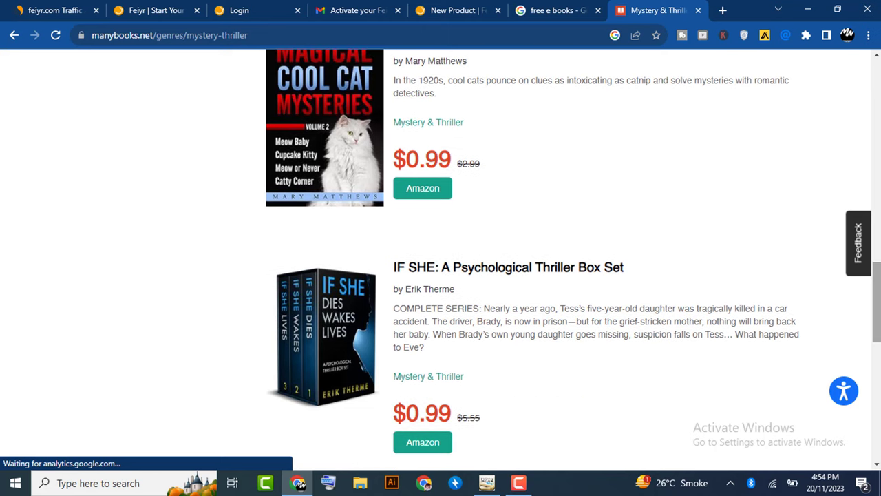
{"action": "scroll", "coordinate": [441, 261], "scroll_direction": "up", "scroll_amount": 15}
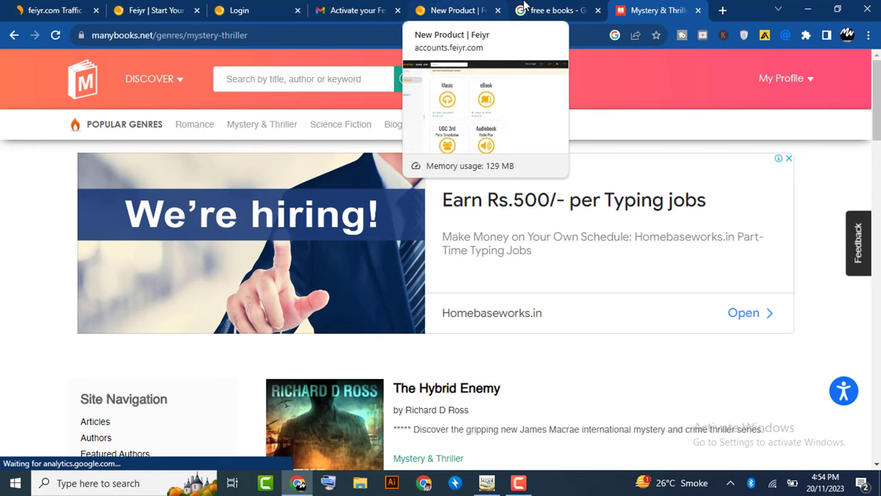
{"action": "left_click", "coordinate": [544, 10]}
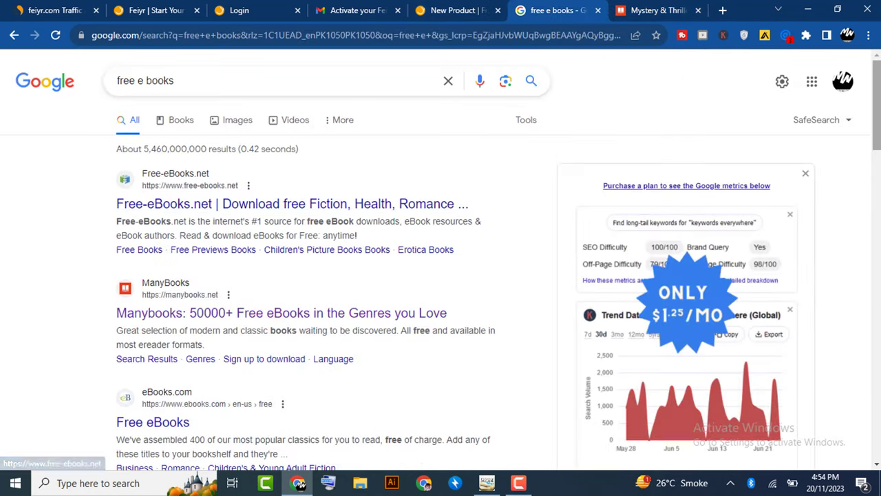
- Scroll through the 'free e books' Google results, then return to the 'New Product | Feiyr' tab
{"action": "scroll", "coordinate": [440, 276], "scroll_direction": "down", "scroll_amount": 1}
{"action": "scroll", "coordinate": [441, 276], "scroll_direction": "down", "scroll_amount": 5}
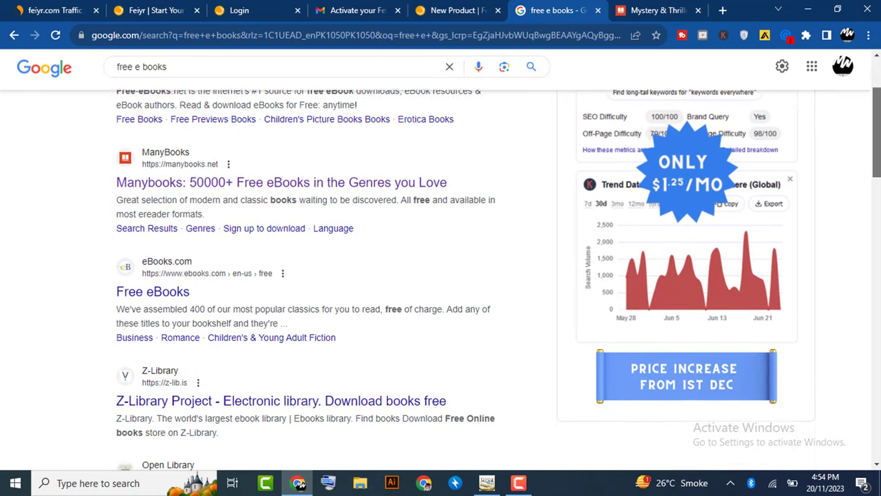
{"action": "scroll", "coordinate": [441, 276], "scroll_direction": "down", "scroll_amount": 1}
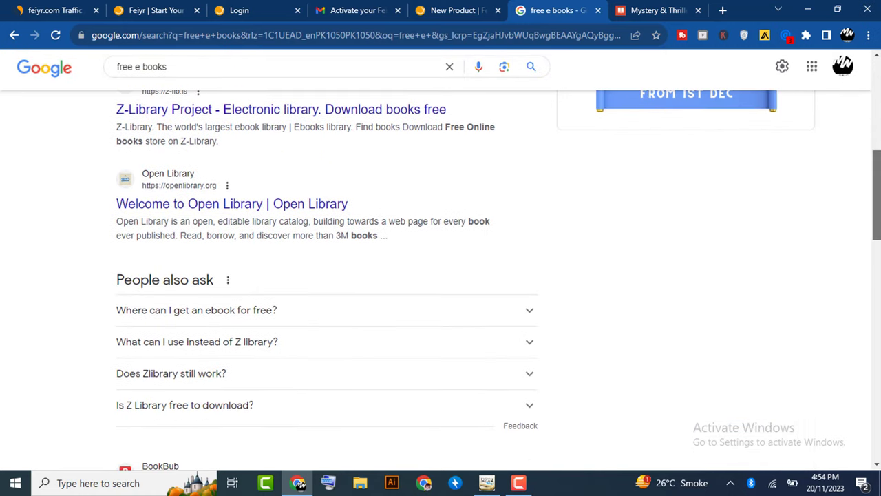
{"action": "scroll", "coordinate": [441, 275], "scroll_direction": "up", "scroll_amount": 1}
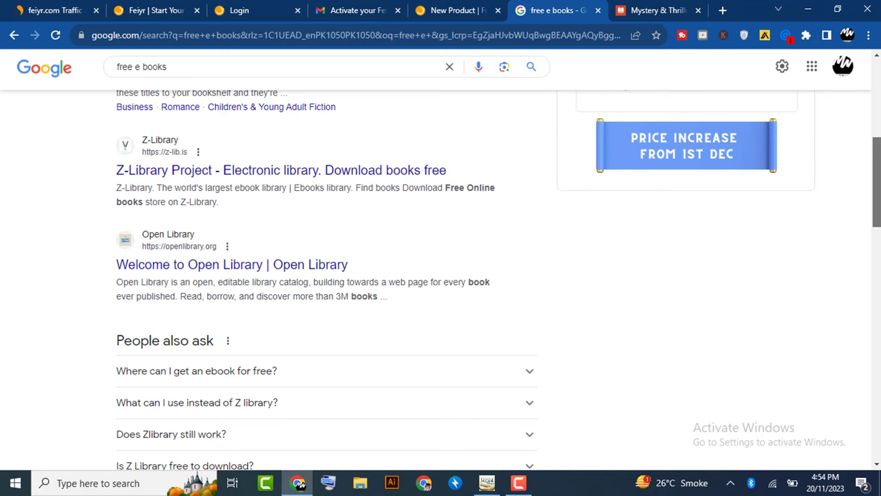
{"action": "scroll", "coordinate": [441, 276], "scroll_direction": "down", "scroll_amount": 6}
{"action": "scroll", "coordinate": [440, 275], "scroll_direction": "up", "scroll_amount": 10}
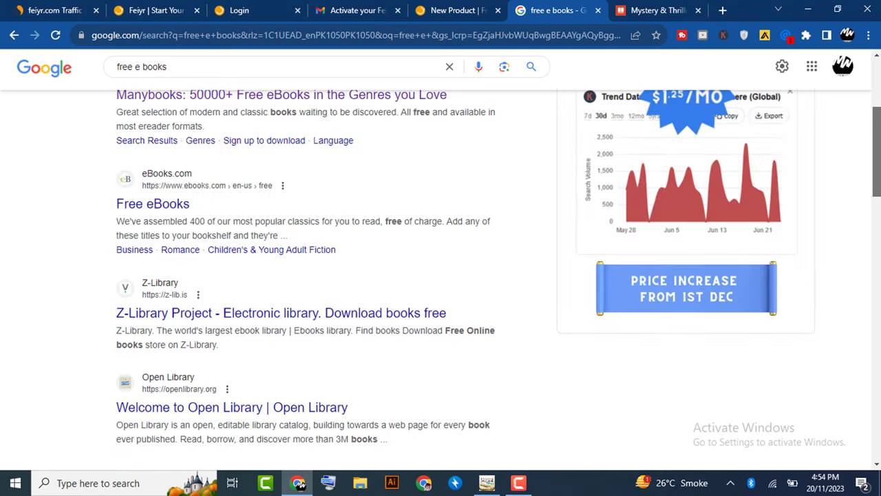
{"action": "left_click", "coordinate": [486, 7]}
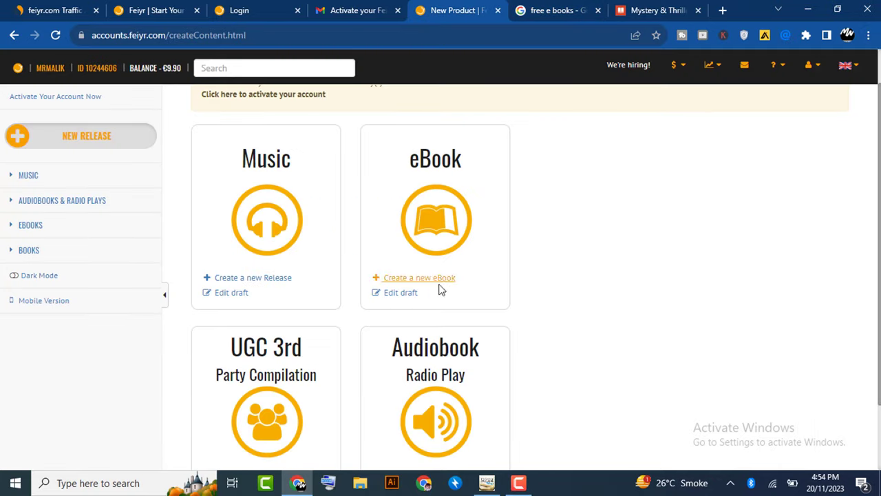
- Choose 'Create a new eBook' on the eBook card to reach the step 3 eBook data form
{"action": "left_click", "coordinate": [419, 279]}
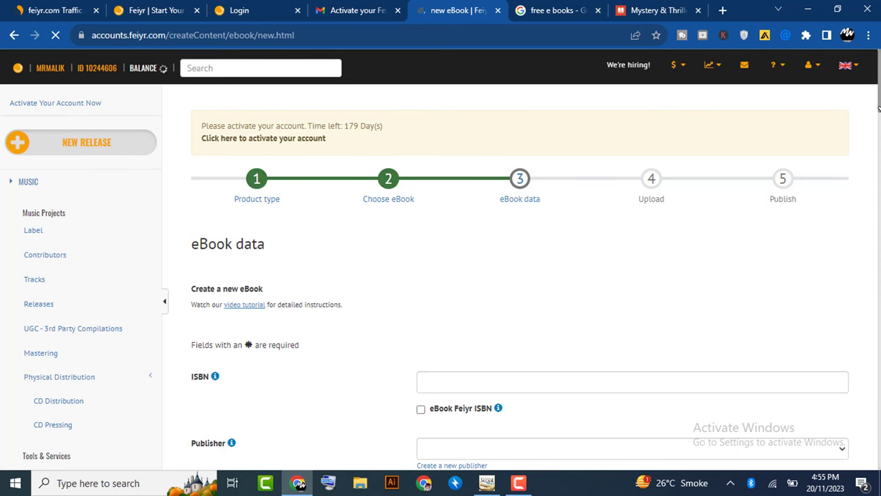
{"action": "left_click_drag", "start_coordinate": [878, 83], "coordinate": [878, 102]}
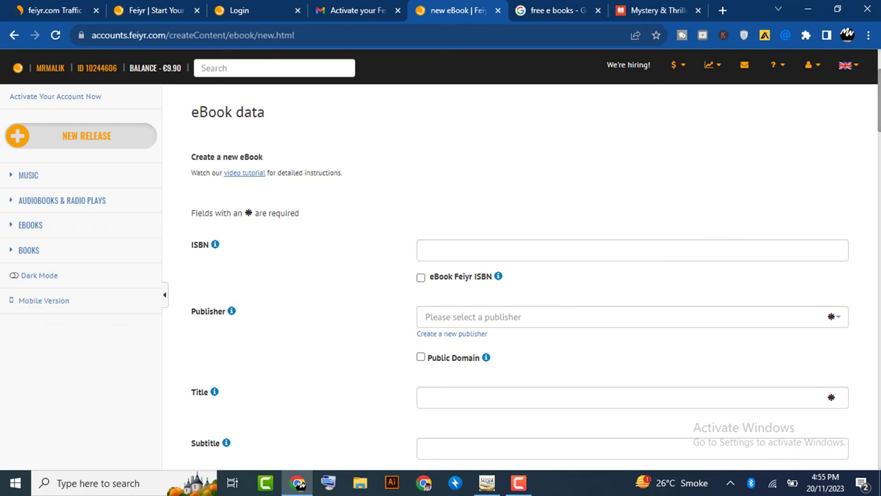
{"action": "scroll", "coordinate": [521, 275], "scroll_direction": "down", "scroll_amount": 10}
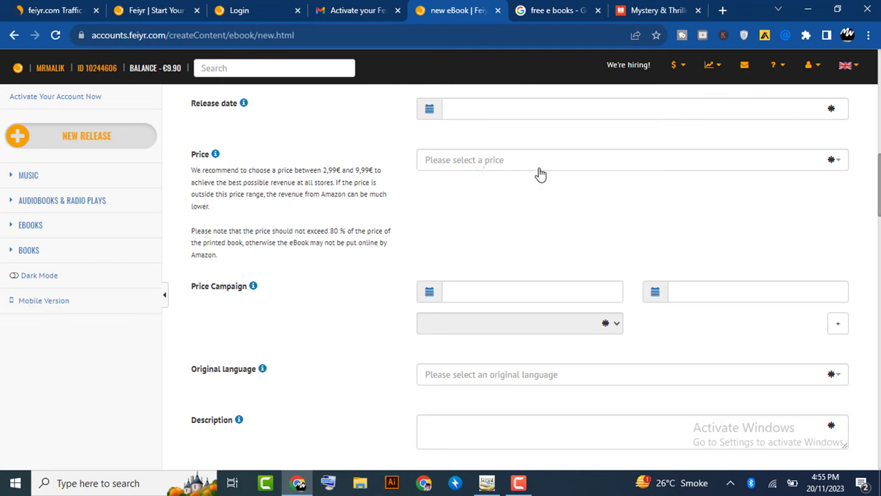
{"action": "left_click", "coordinate": [194, 163]}
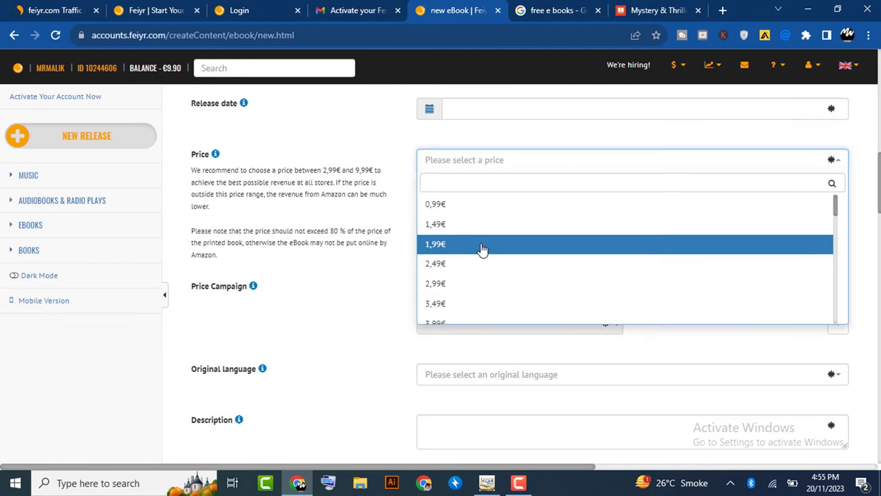
{"action": "left_click", "coordinate": [374, 311]}
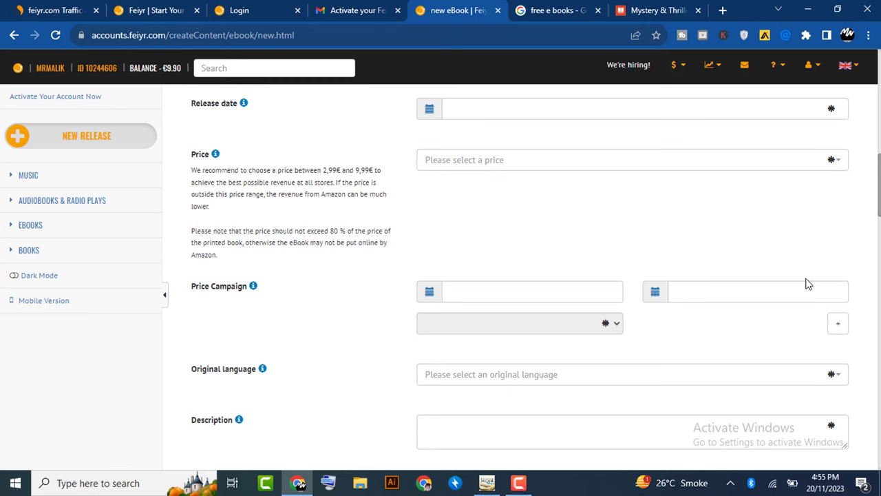
{"action": "scroll", "coordinate": [521, 276], "scroll_direction": "down", "scroll_amount": 2}
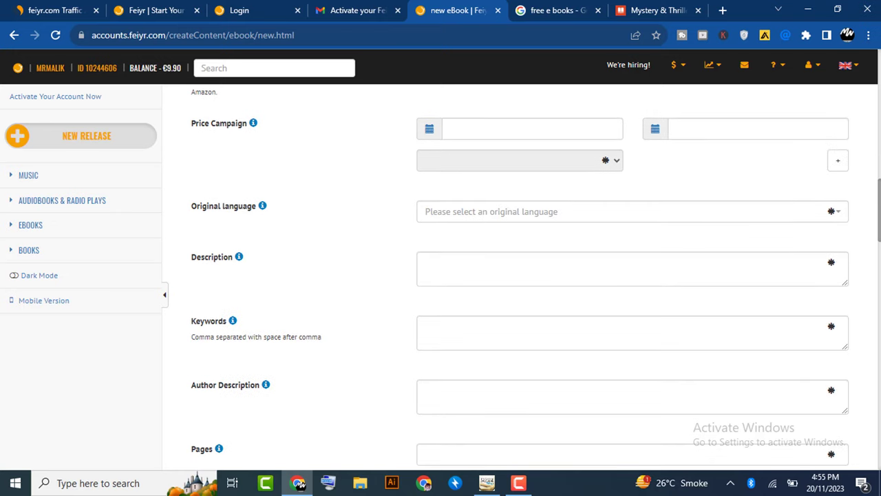
{"action": "scroll", "coordinate": [879, 215], "scroll_direction": "up", "scroll_amount": 1}
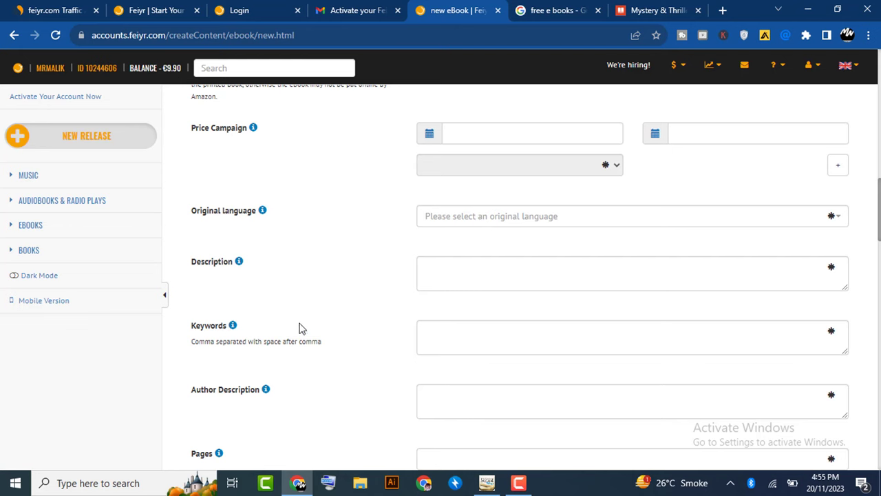
{"action": "scroll", "coordinate": [867, 268], "scroll_direction": "down", "scroll_amount": 2}
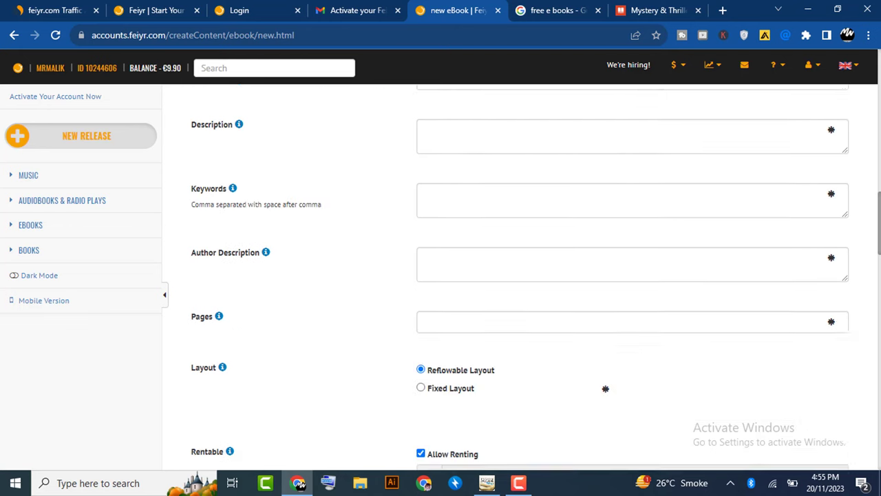
{"action": "scroll", "coordinate": [471, 262], "scroll_direction": "down", "scroll_amount": 1}
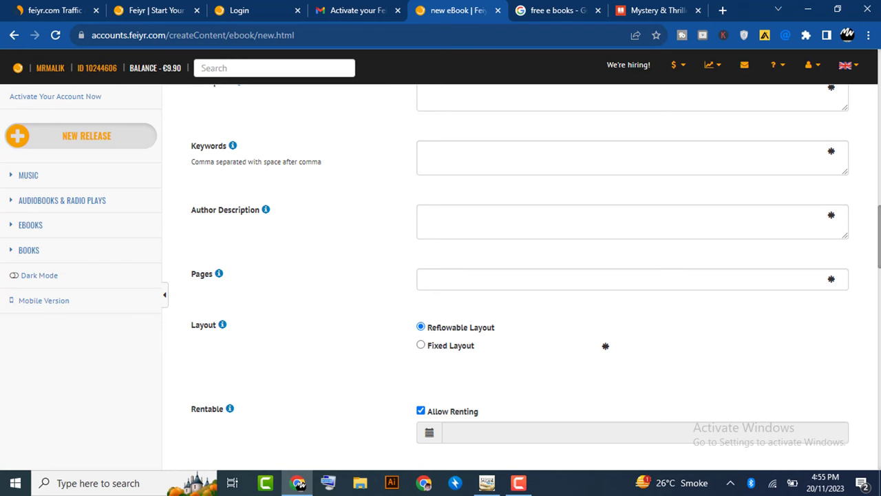
{"action": "scroll", "coordinate": [520, 278], "scroll_direction": "down", "scroll_amount": 5}
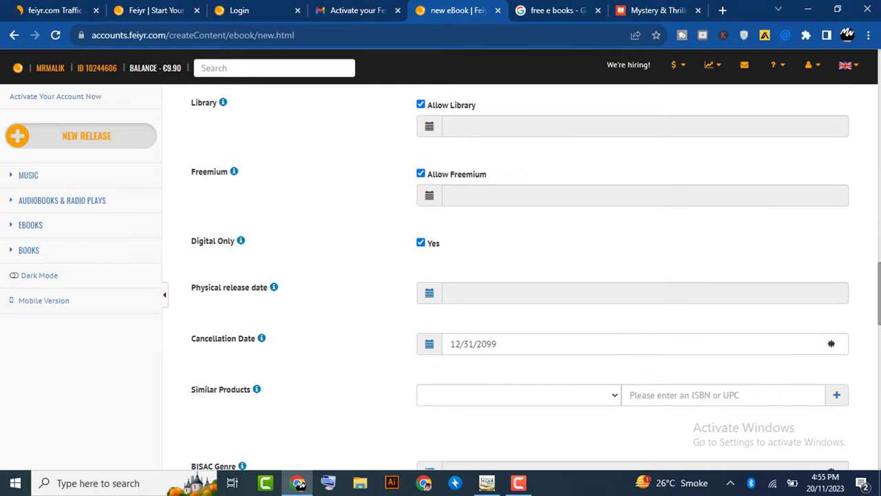
{"action": "scroll", "coordinate": [520, 277], "scroll_direction": "down", "scroll_amount": 1}
{"action": "scroll", "coordinate": [521, 278], "scroll_direction": "down", "scroll_amount": 1}
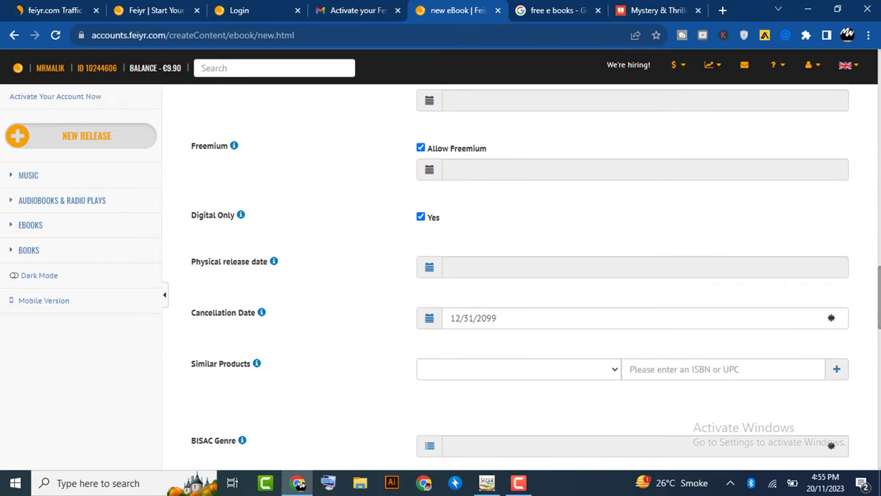
{"action": "scroll", "coordinate": [521, 278], "scroll_direction": "down", "scroll_amount": 3}
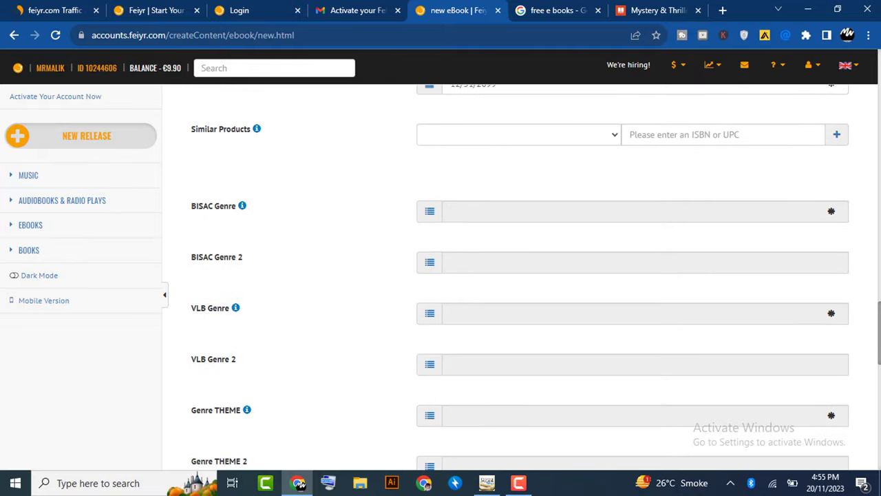
{"action": "scroll", "coordinate": [521, 277], "scroll_direction": "down", "scroll_amount": 10}
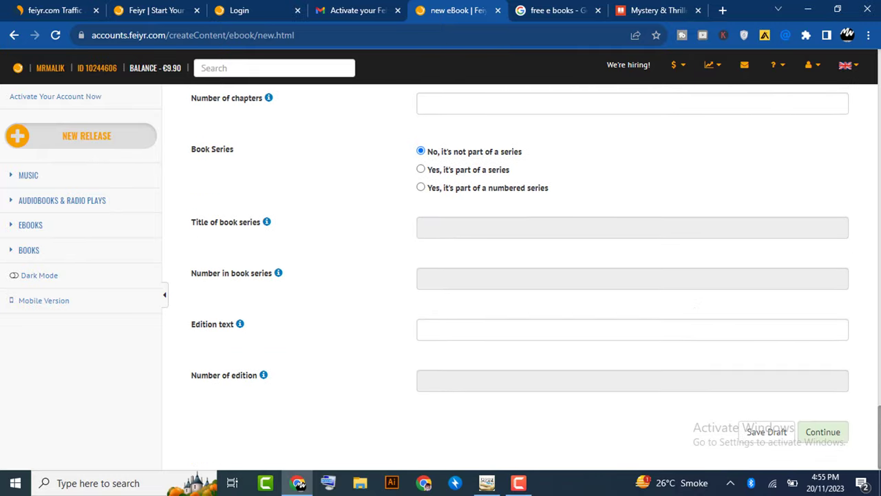
{"action": "scroll", "coordinate": [520, 277], "scroll_direction": "up", "scroll_amount": 15}
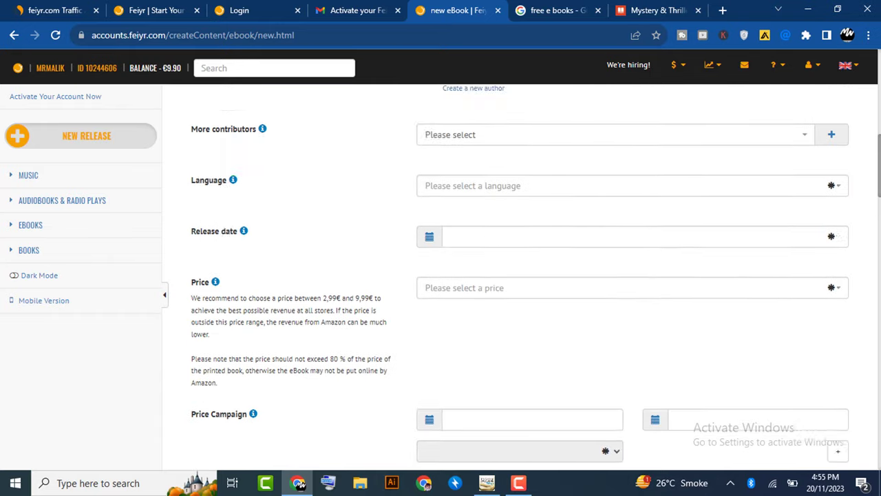
{"action": "scroll", "coordinate": [521, 278], "scroll_direction": "up", "scroll_amount": 5}
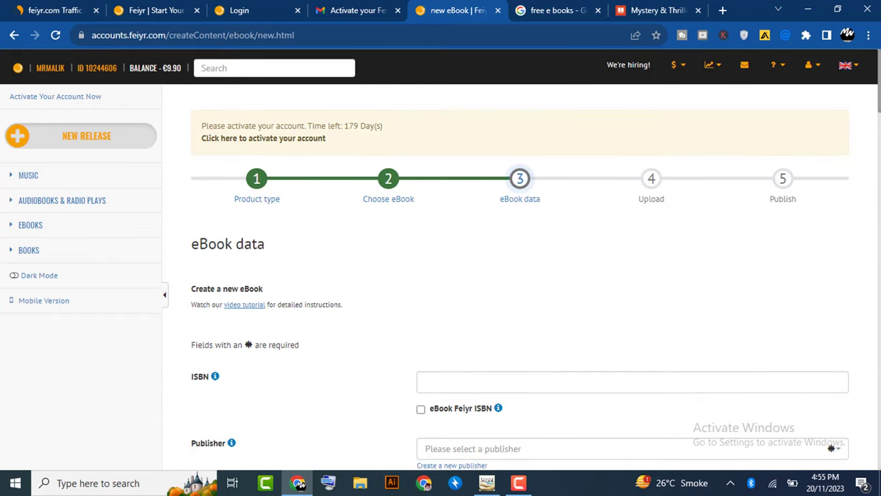